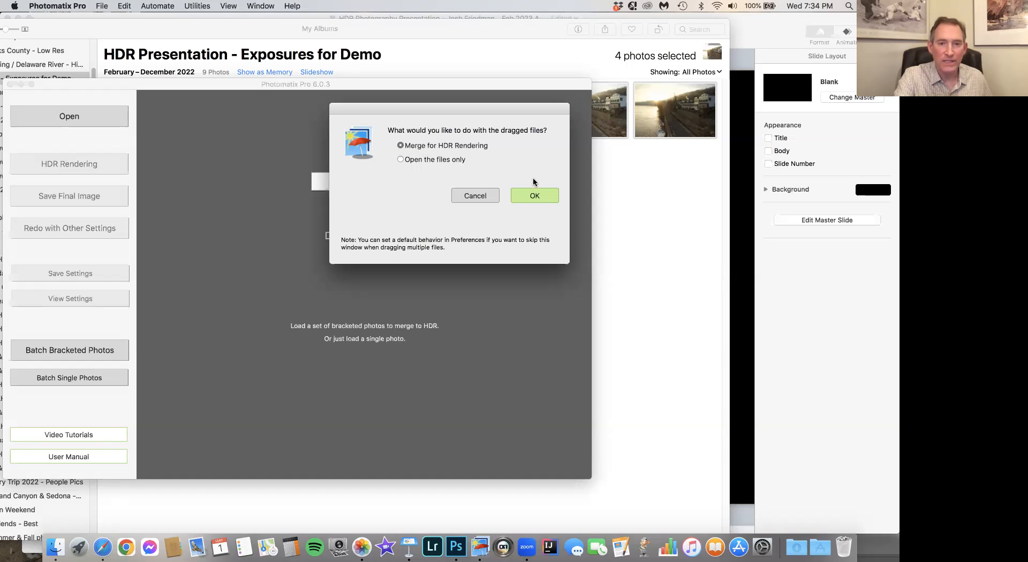
- Merge the four dragged bracketed photos for HDR rendering, keeping the offered merge options, and continue to deghosting
click(534, 196)
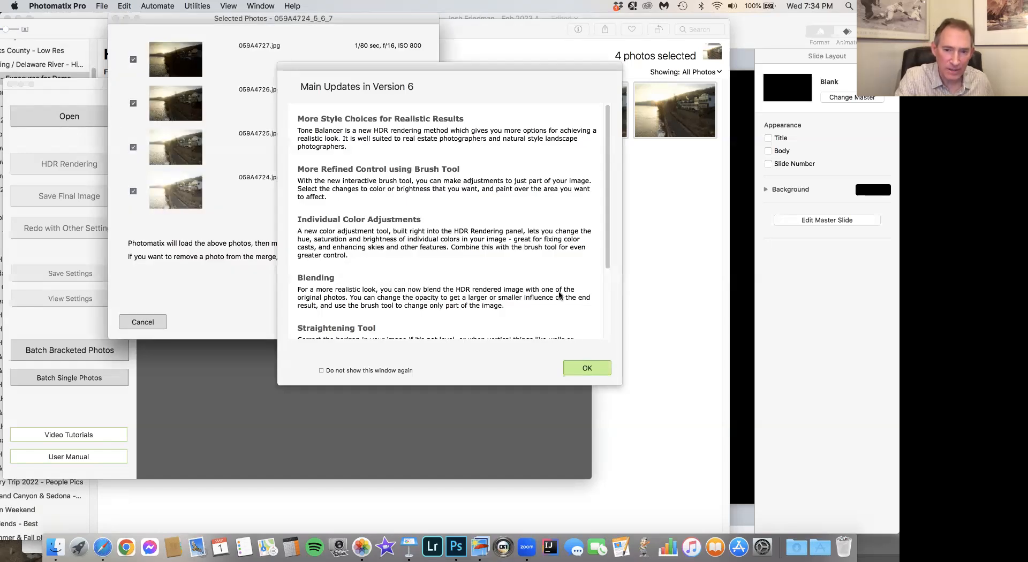
click(588, 368)
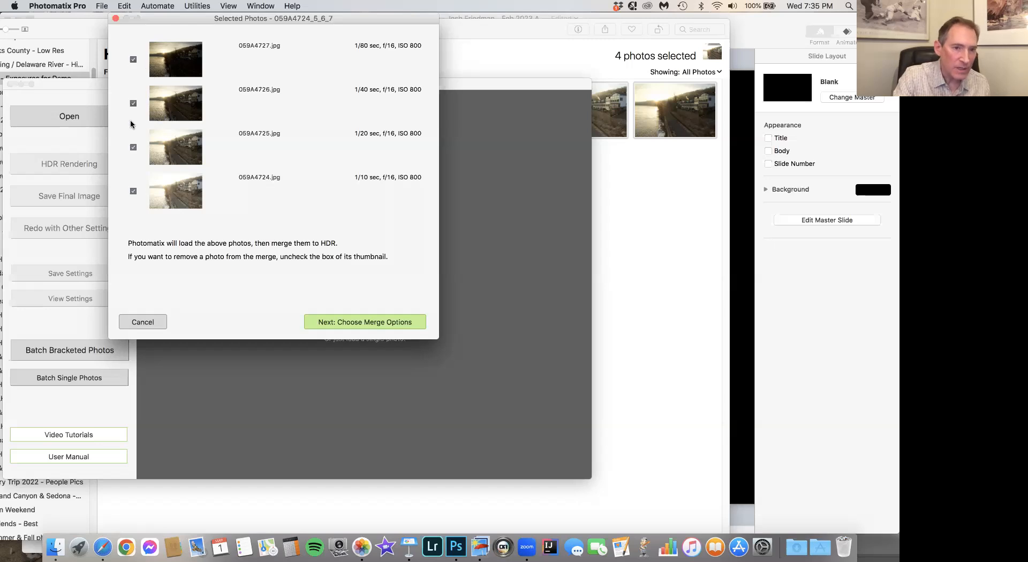
click(343, 323)
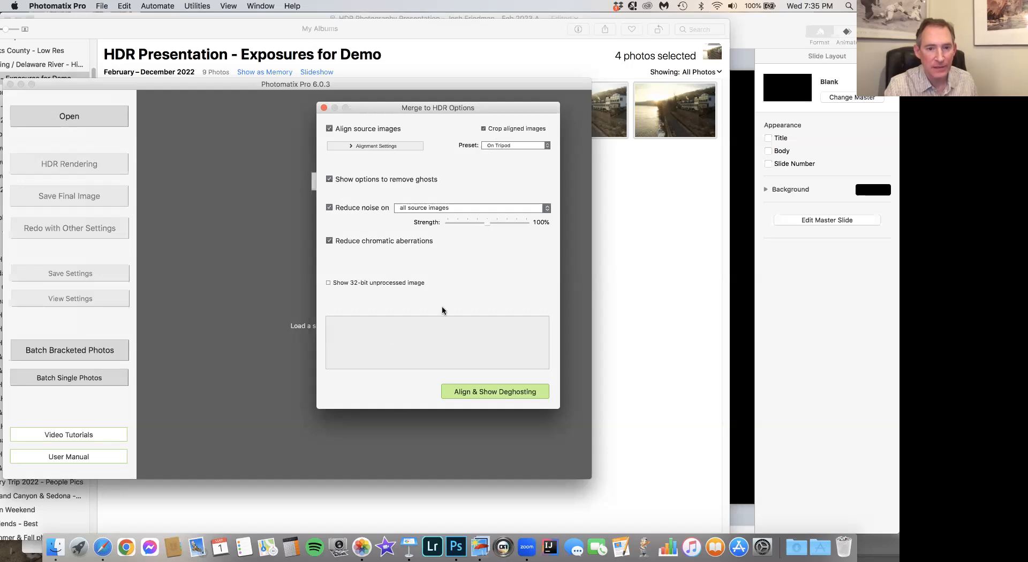
click(480, 396)
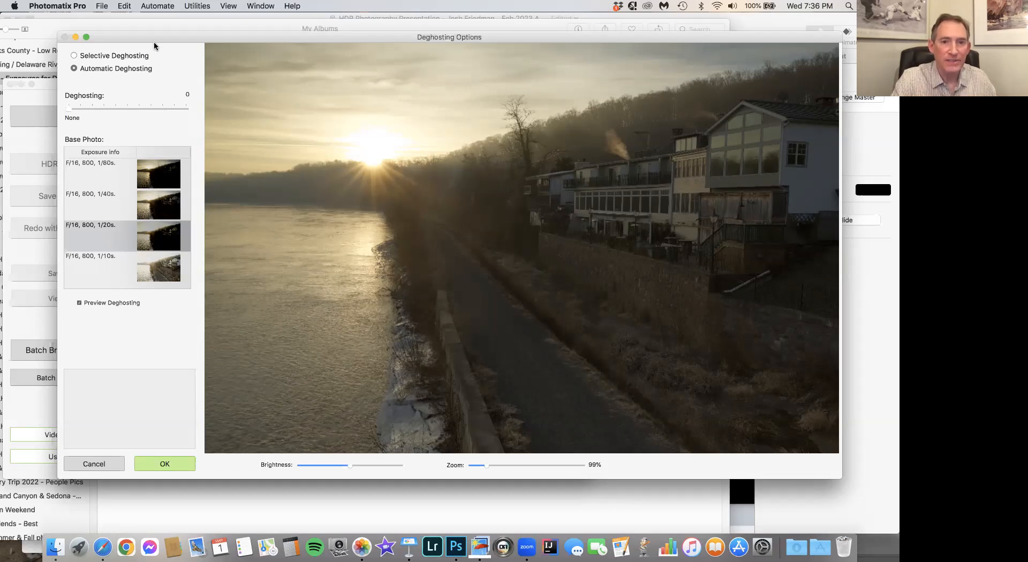
- Set automatic deghosting to 100 with the 1/80s exposure as base photo and apply it
drag(152, 57, 149, 85)
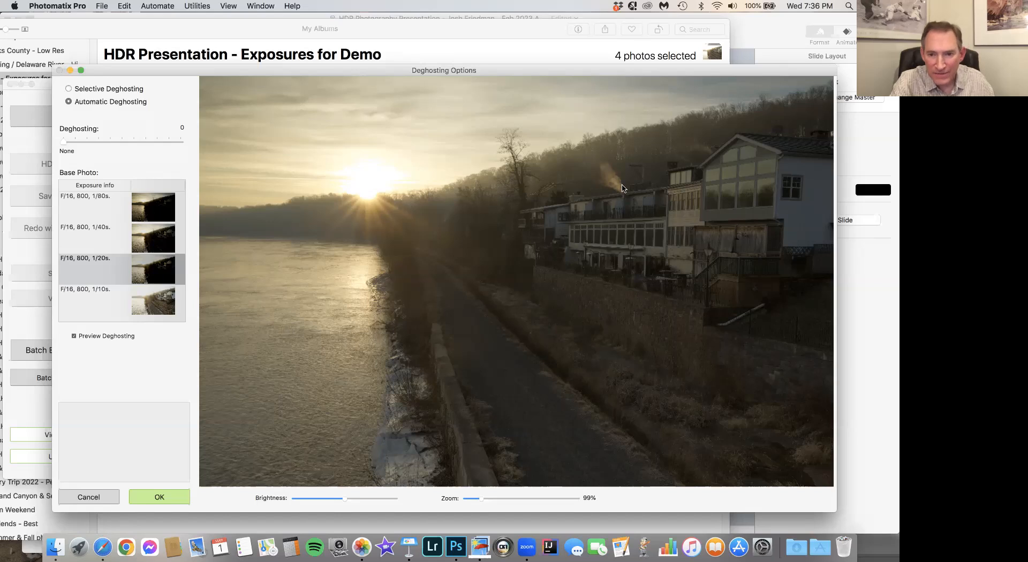
drag(62, 142, 181, 143)
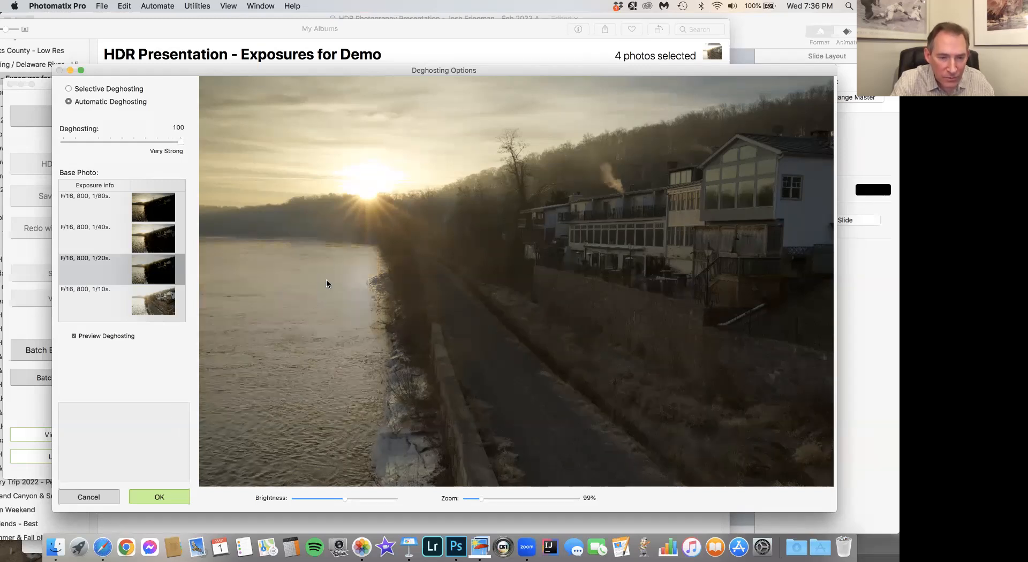
mouse_move(108, 281)
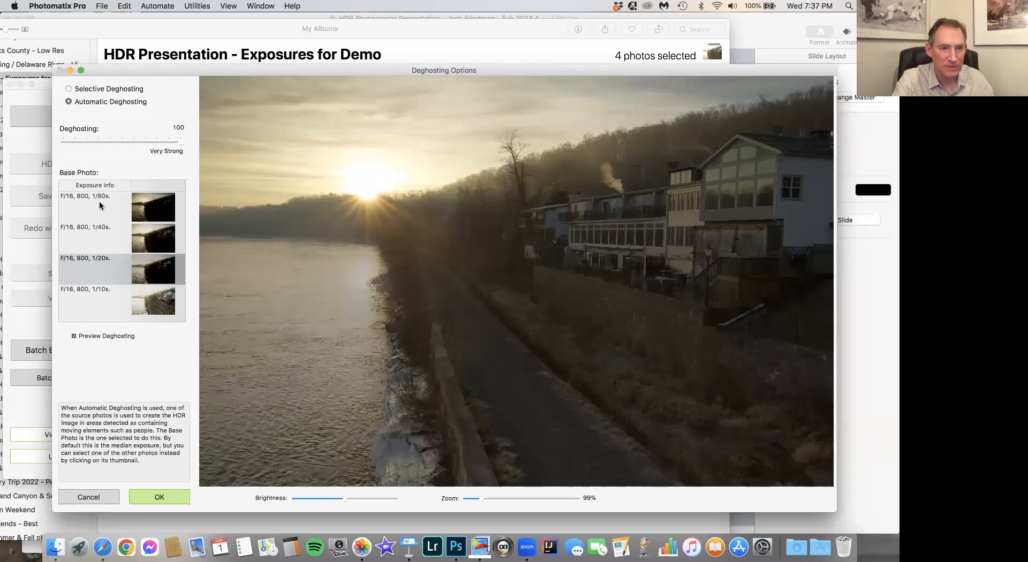
click(162, 205)
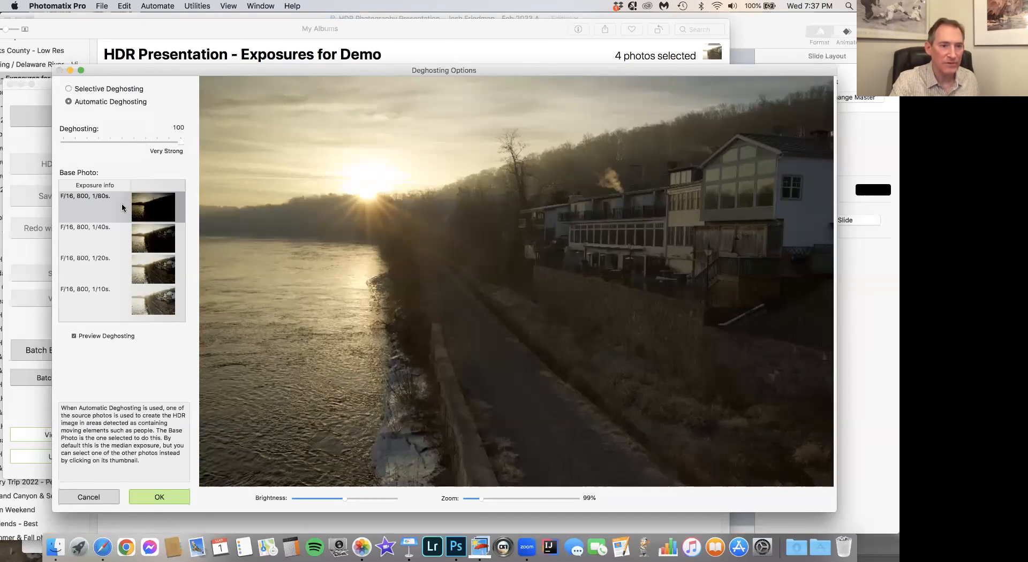
click(158, 496)
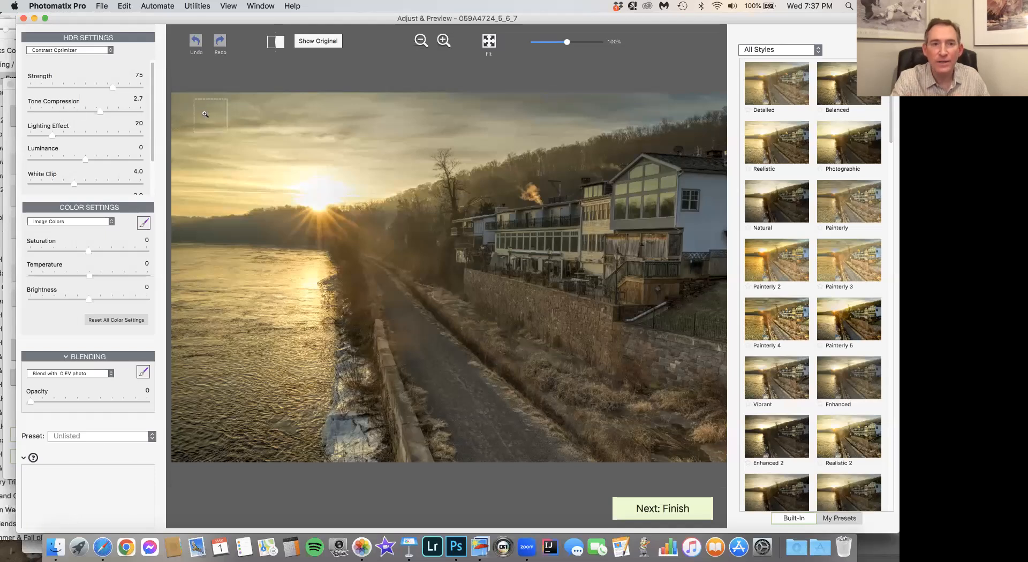
- Compare the Detailed and Balanced styles on the merged river image and apply the Balanced preset
drag(168, 18, 154, 103)
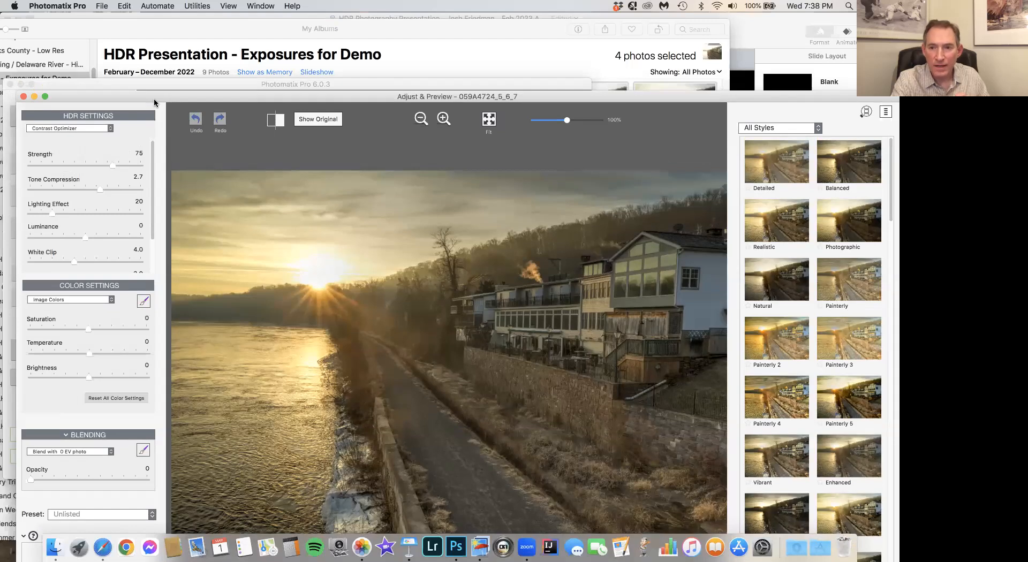
drag(154, 103, 143, 73)
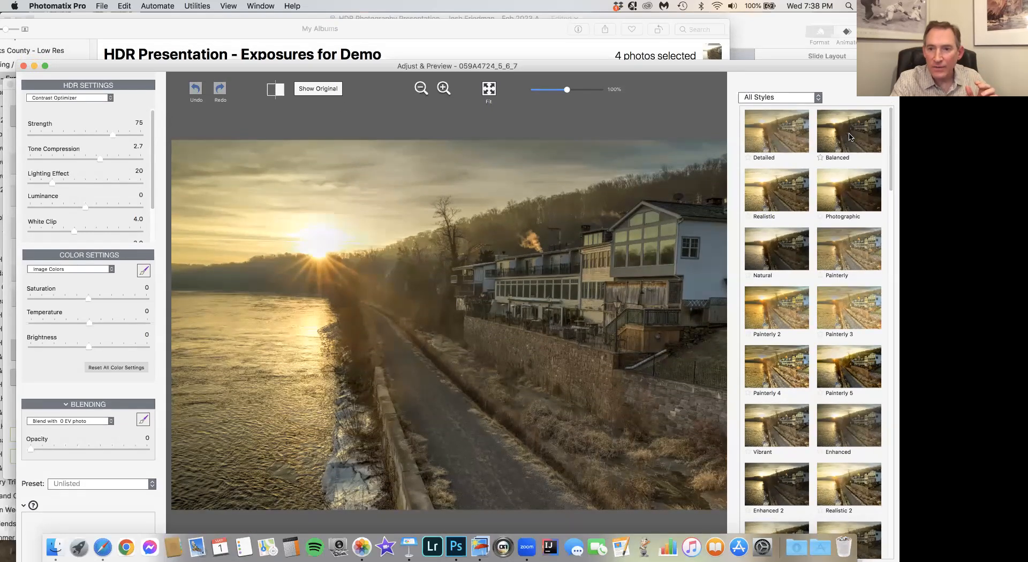
click(788, 136)
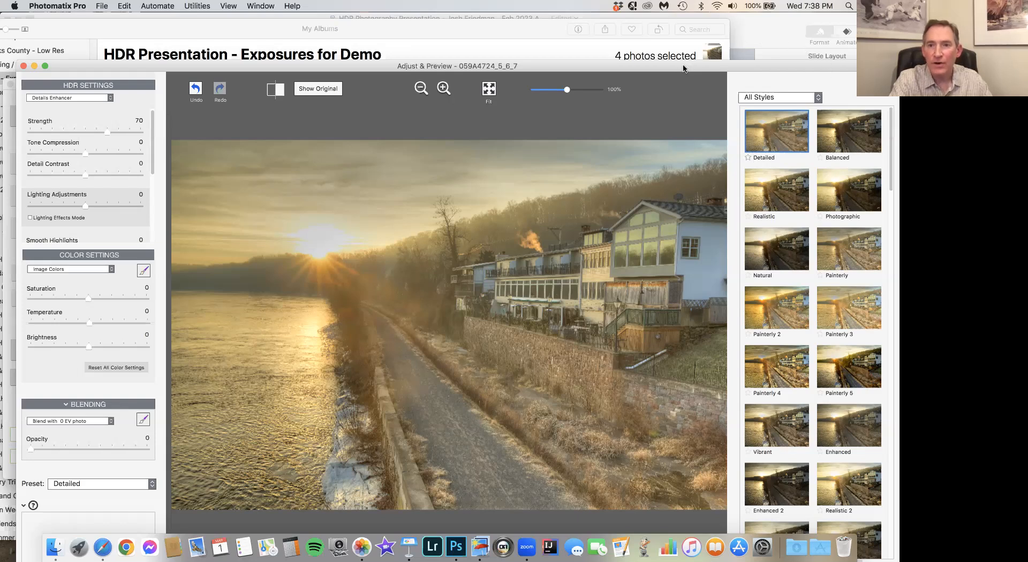
drag(683, 66, 677, 44)
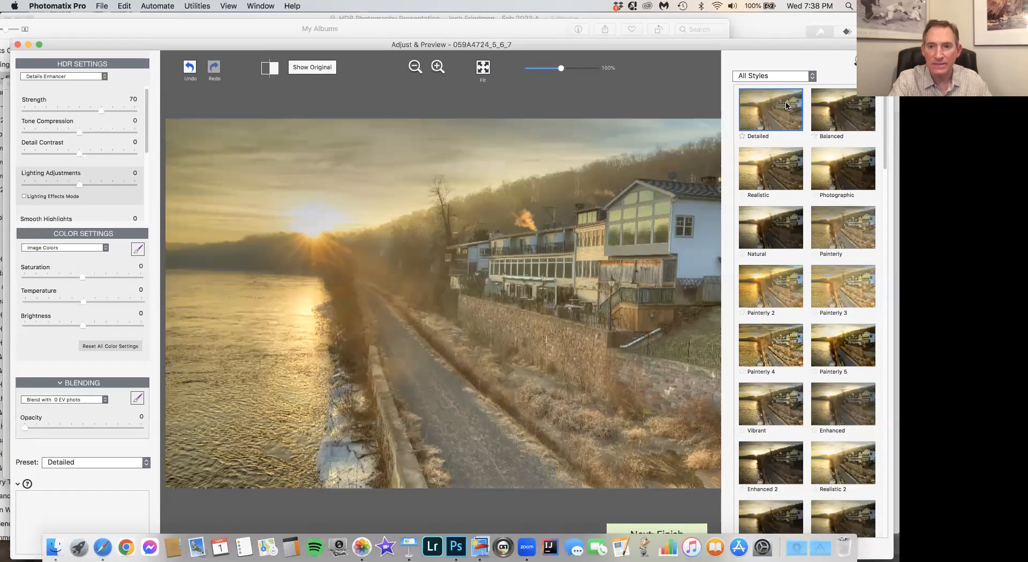
click(842, 103)
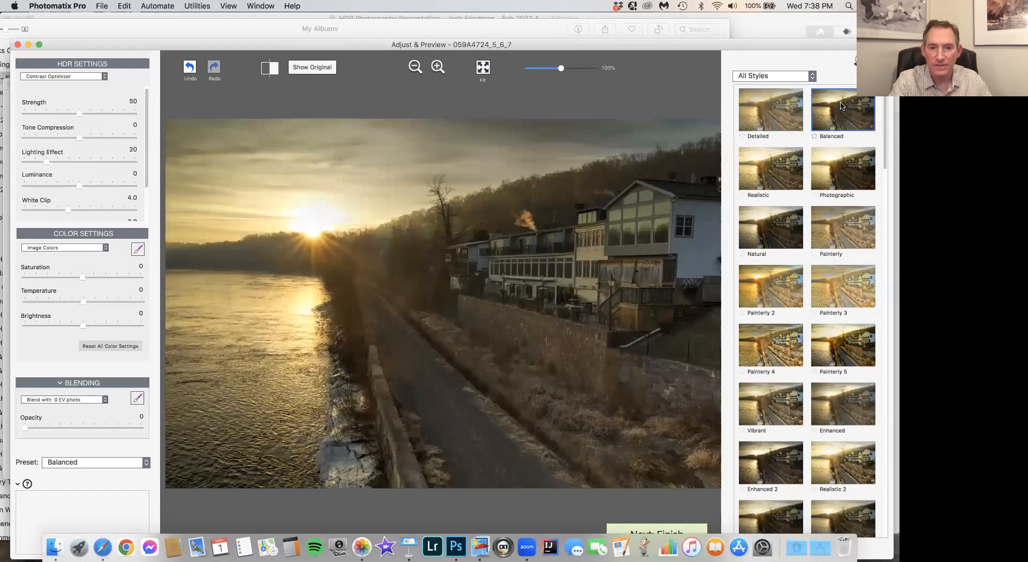
click(797, 102)
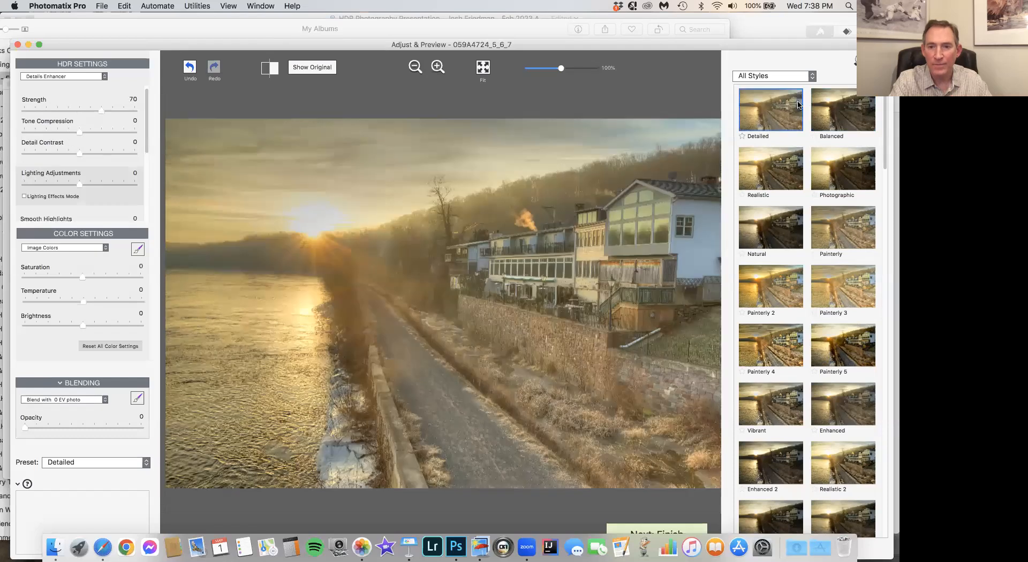
click(850, 110)
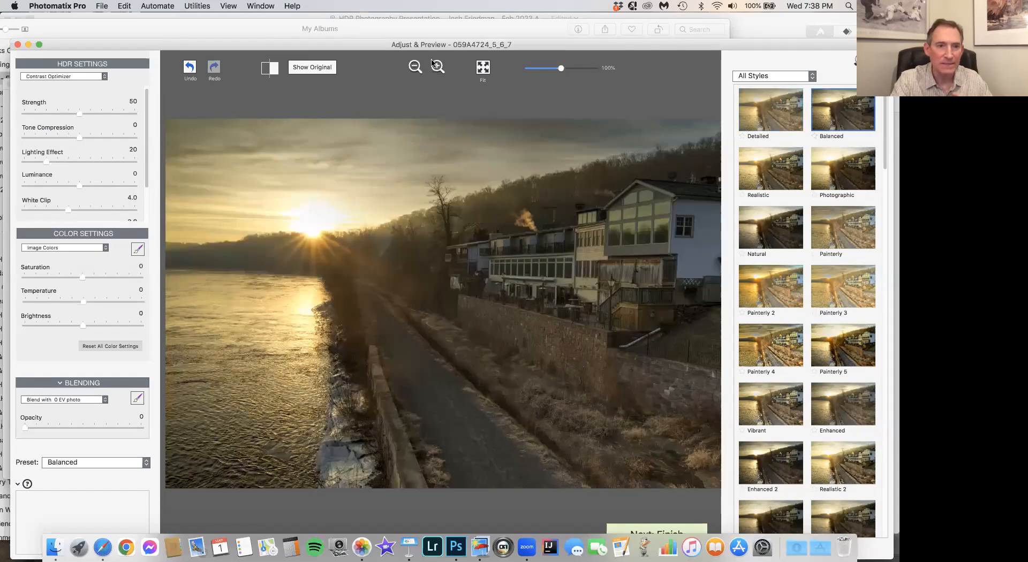
drag(172, 44, 162, 36)
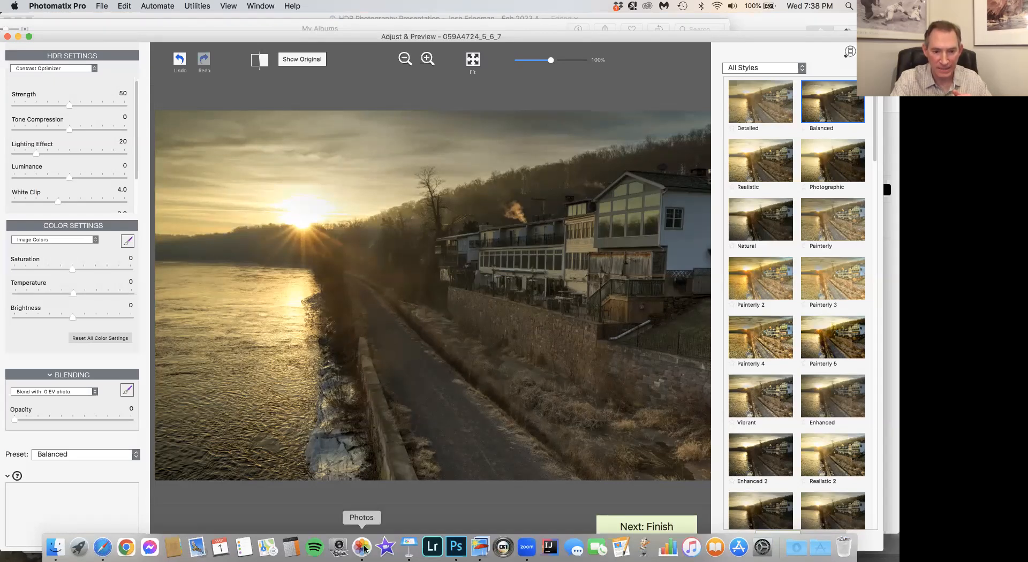
- Switch to Photos, view the brightest and darkest river exposures at full size, and return to Photomatix Pro
click(362, 548)
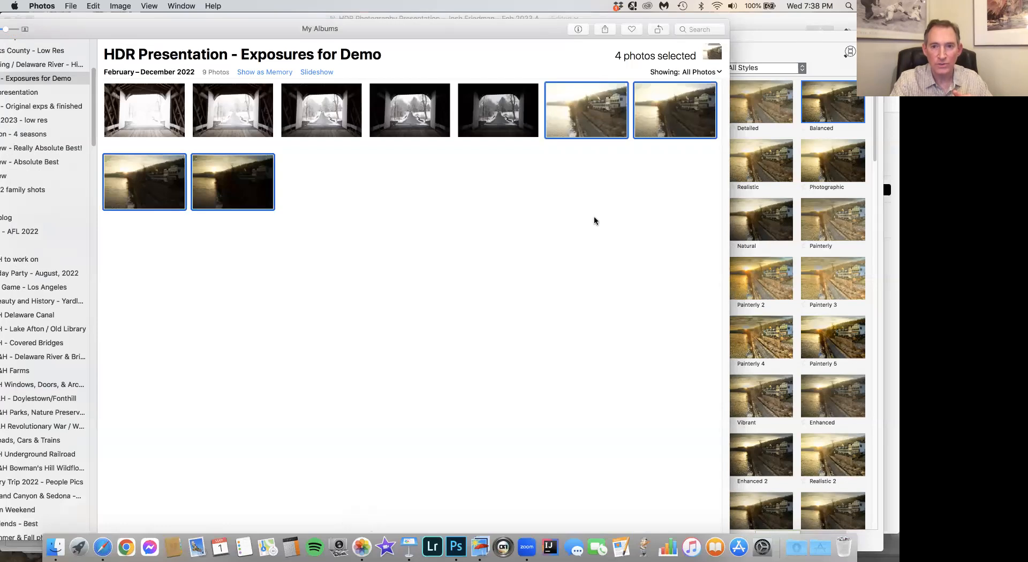
double_click(586, 130)
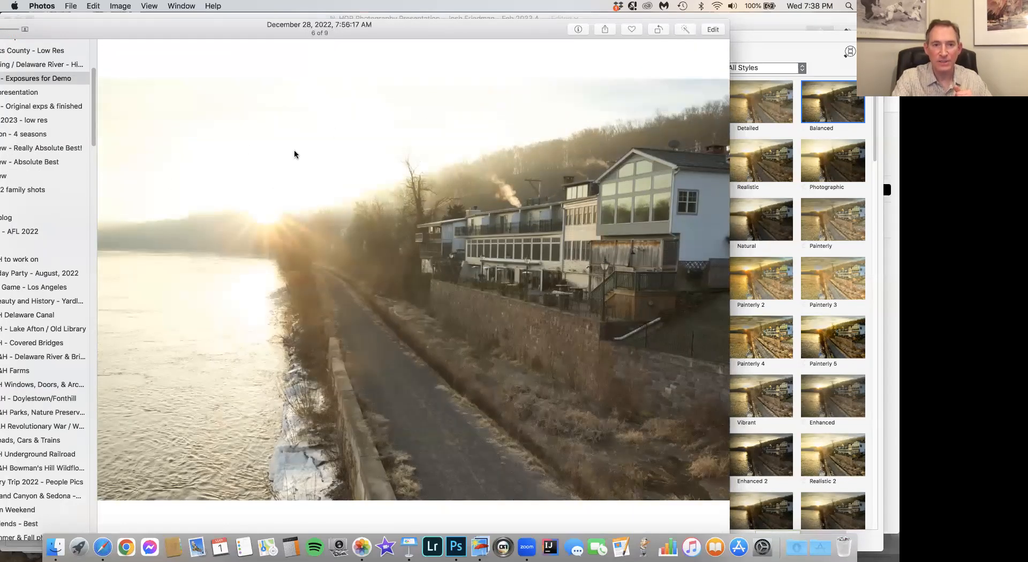
double_click(420, 195)
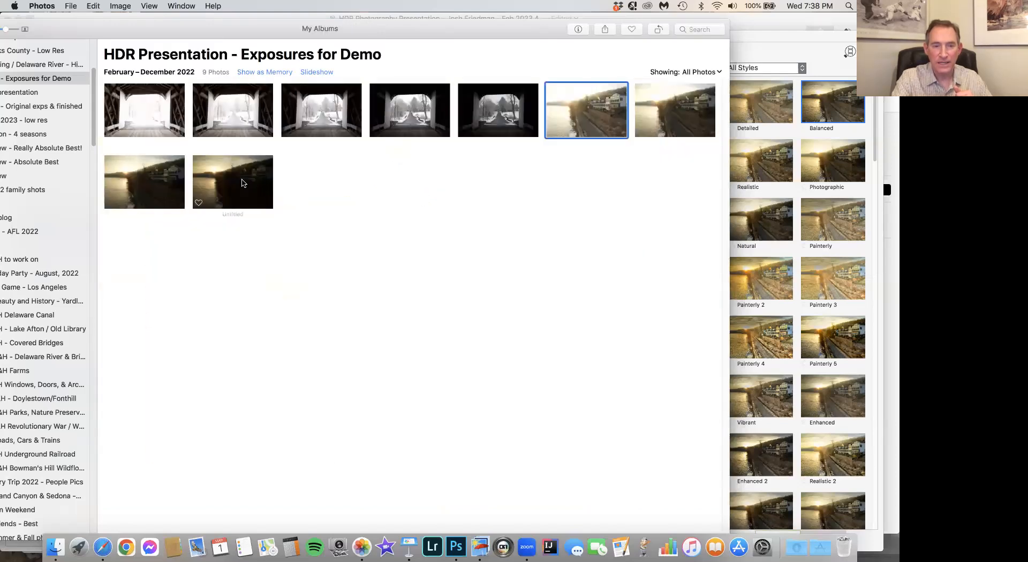
double_click(248, 185)
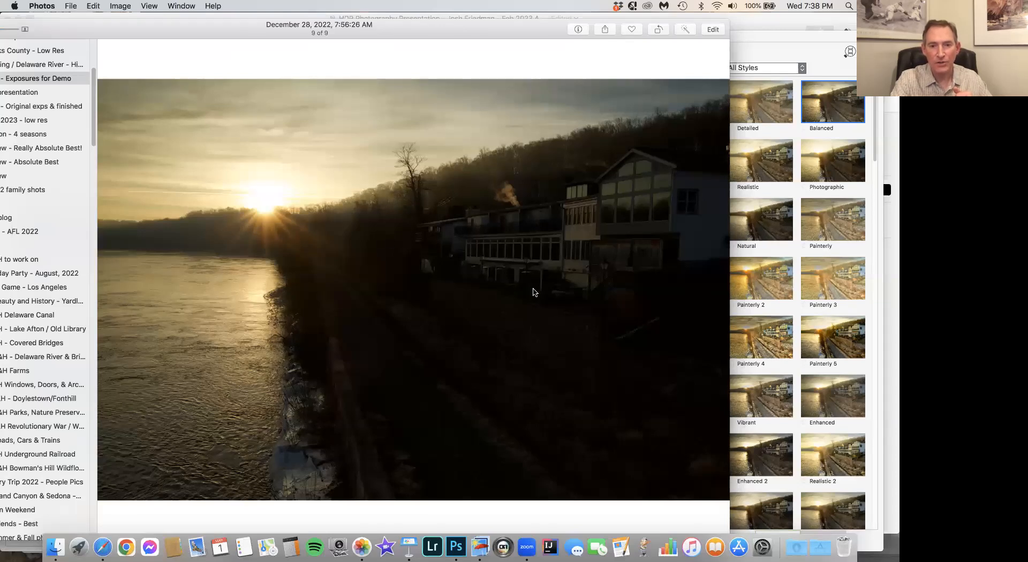
key(Escape)
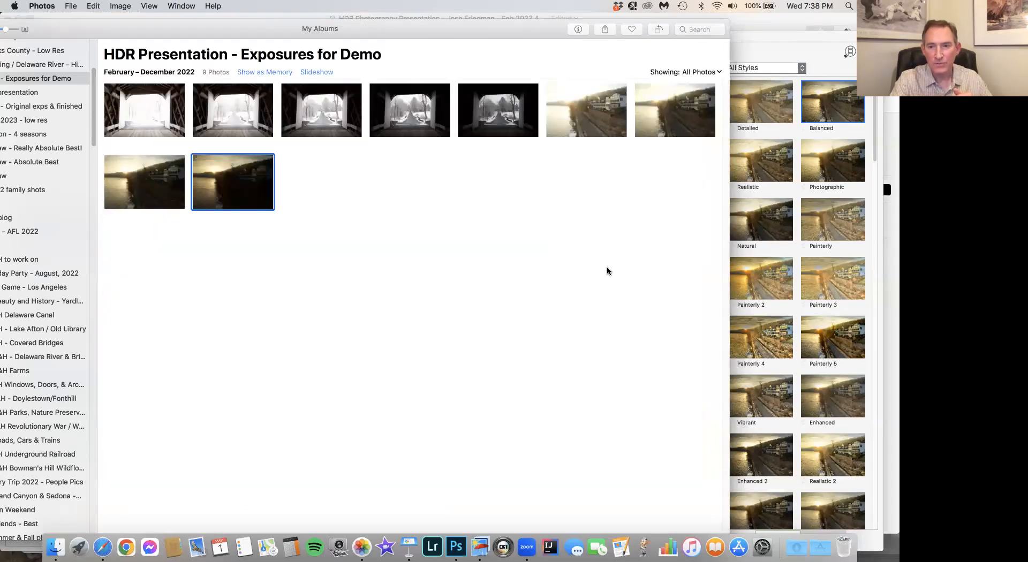
click(480, 545)
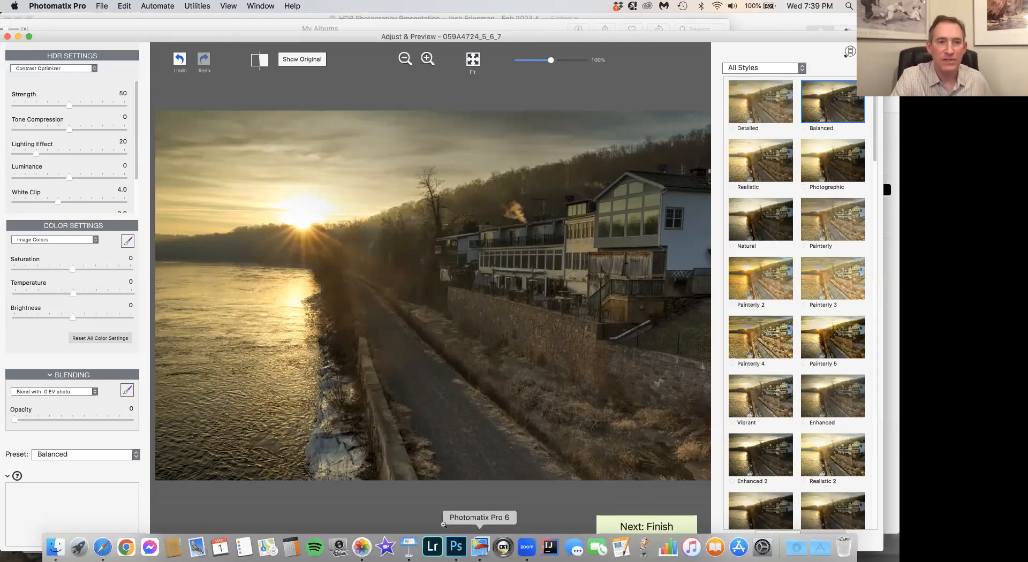
- Set the HDR Strength to 78 and Tone Compression to 4.0
mouse_move(99, 106)
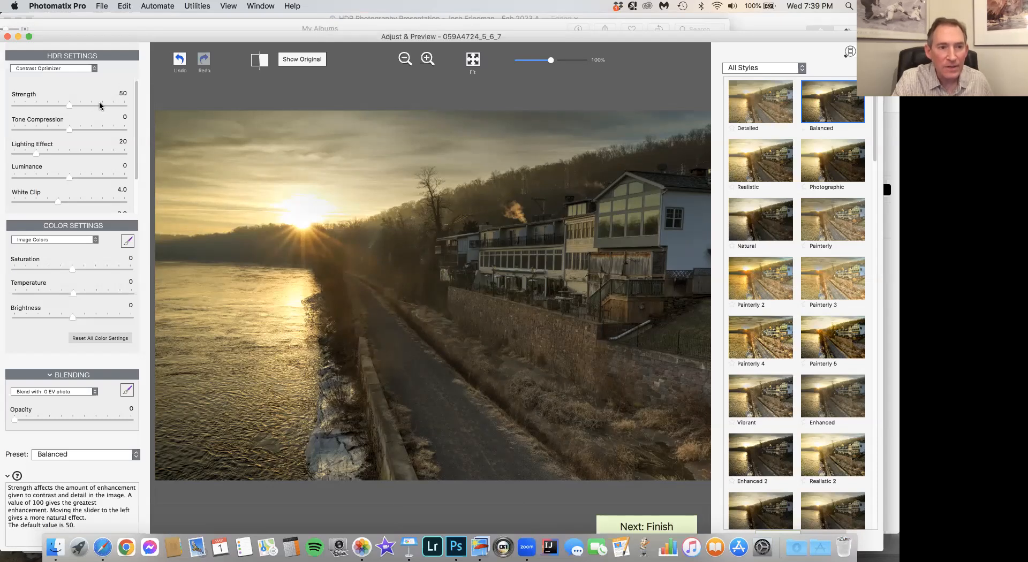
click(99, 106)
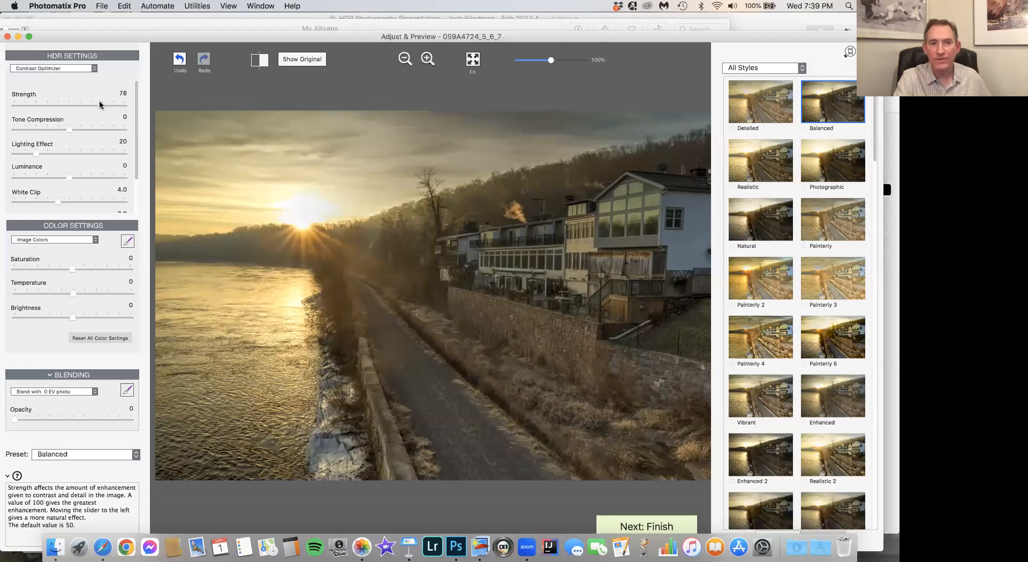
click(91, 130)
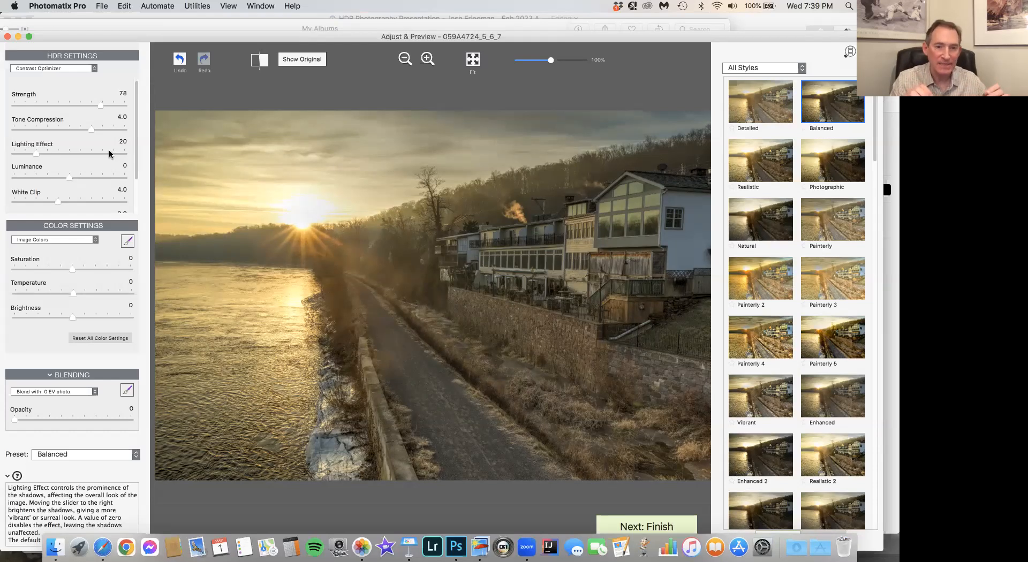
click(109, 106)
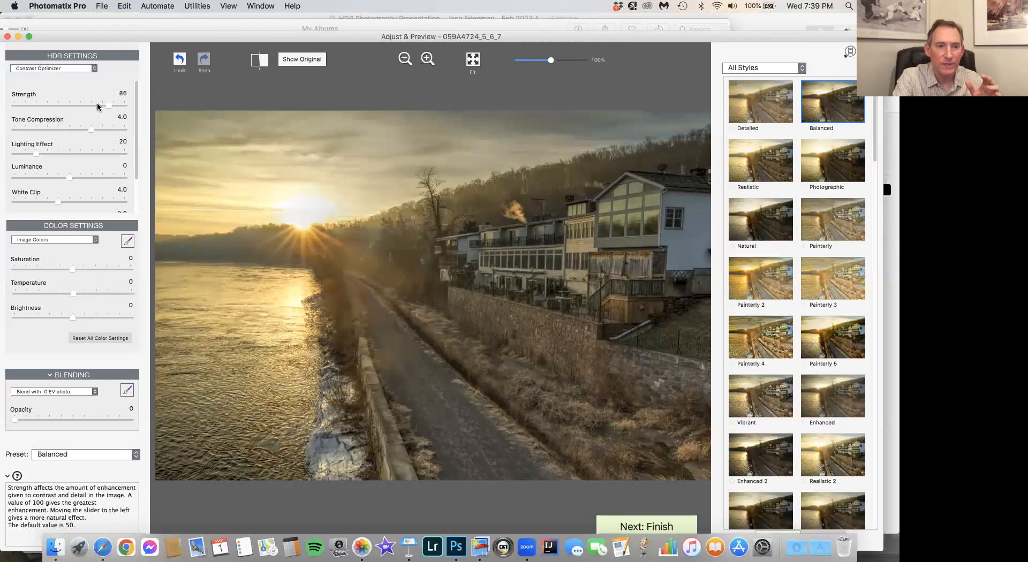
click(97, 106)
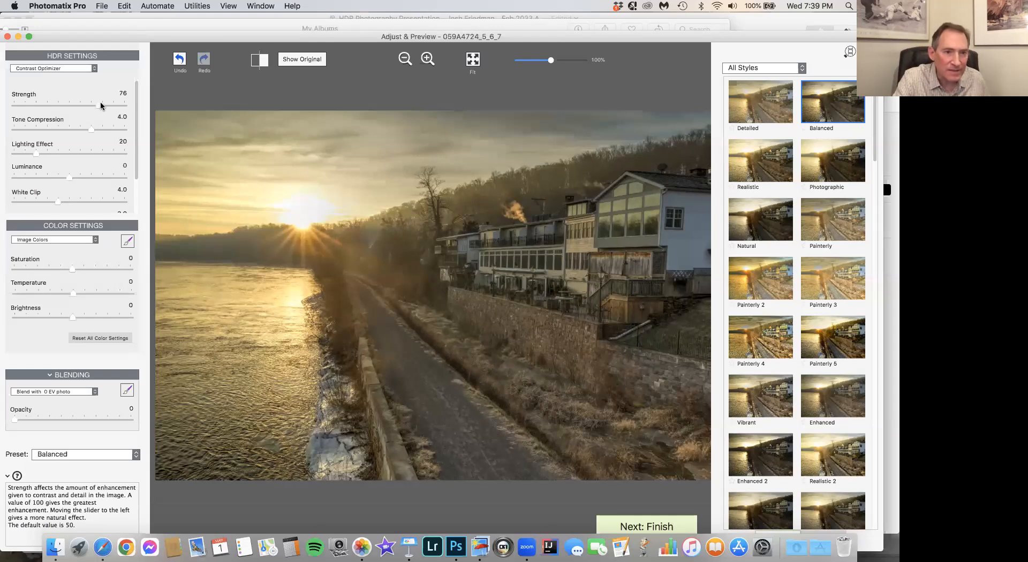
drag(101, 106, 103, 106)
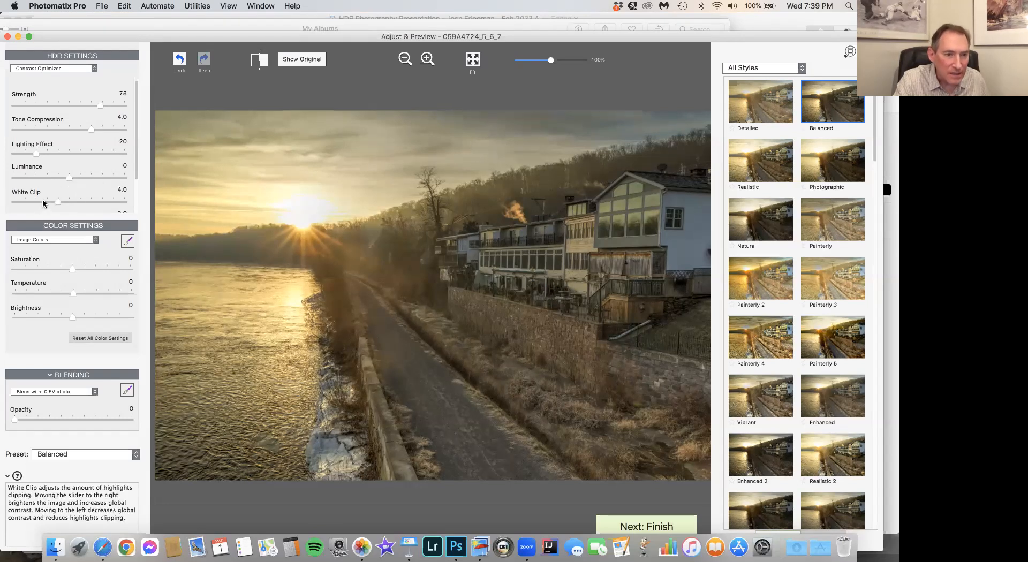
- Try several White Clip values in the HDR settings and settle on 4.4
scroll(41, 200, down, 1)
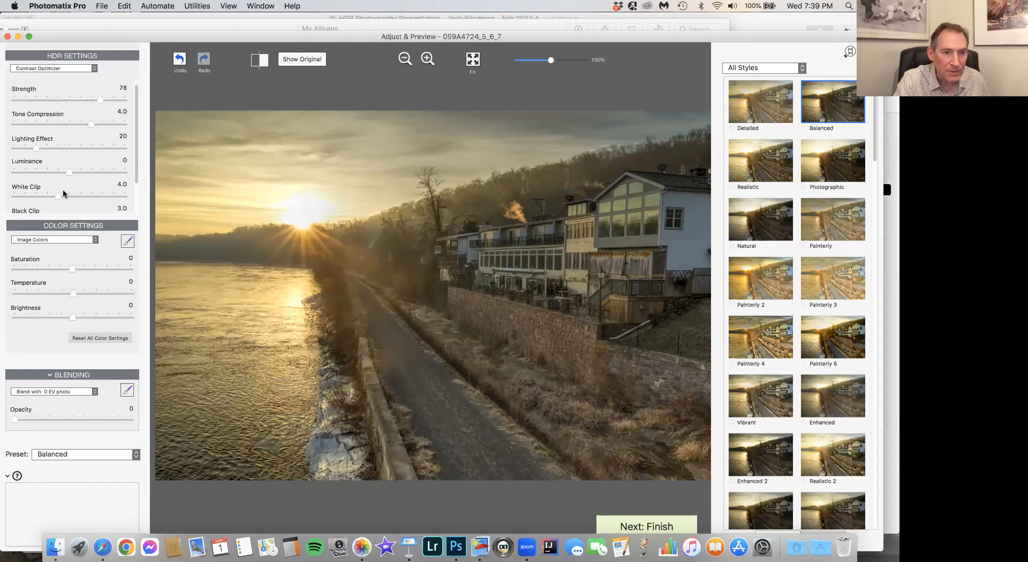
click(40, 196)
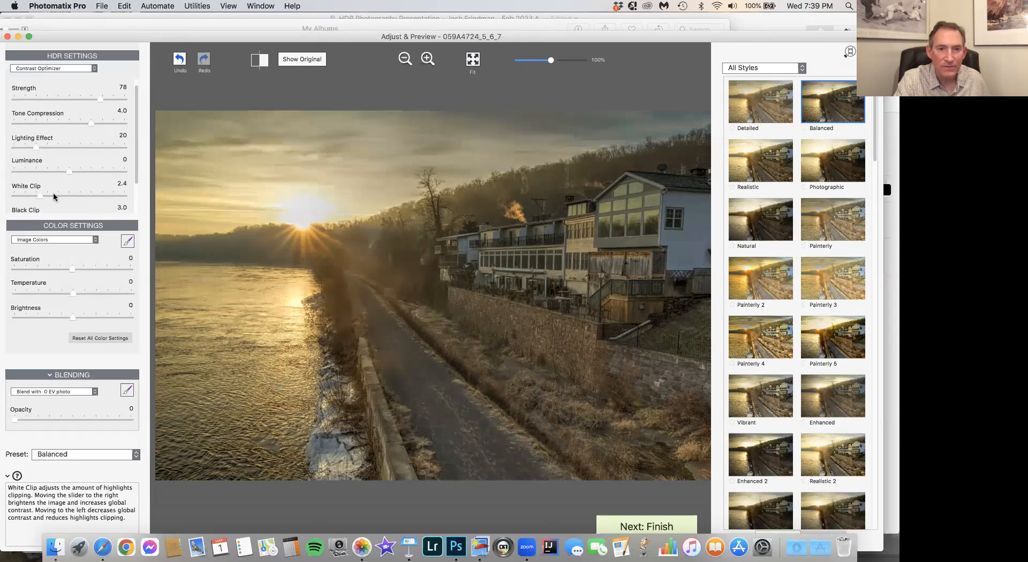
click(54, 196)
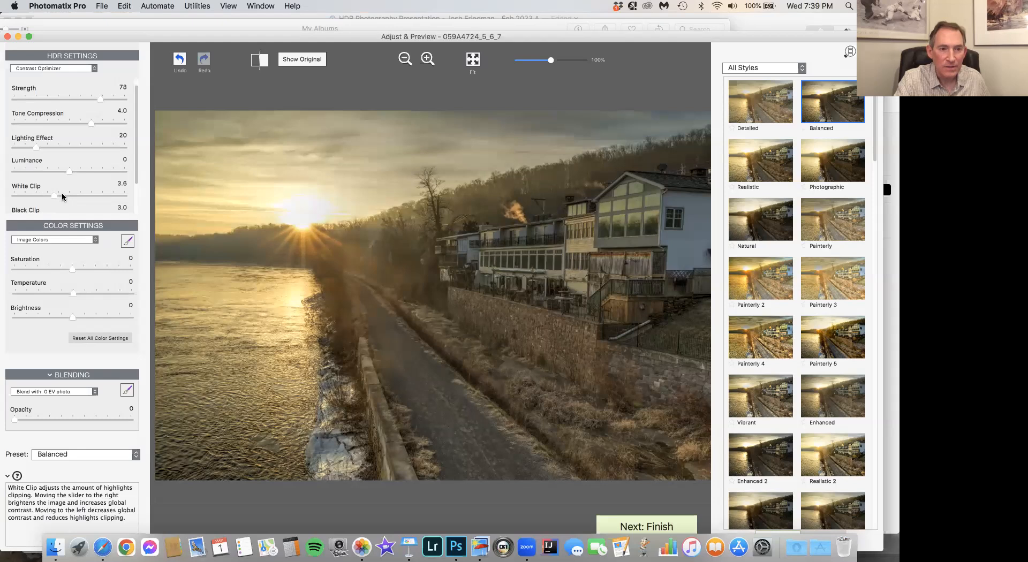
click(63, 196)
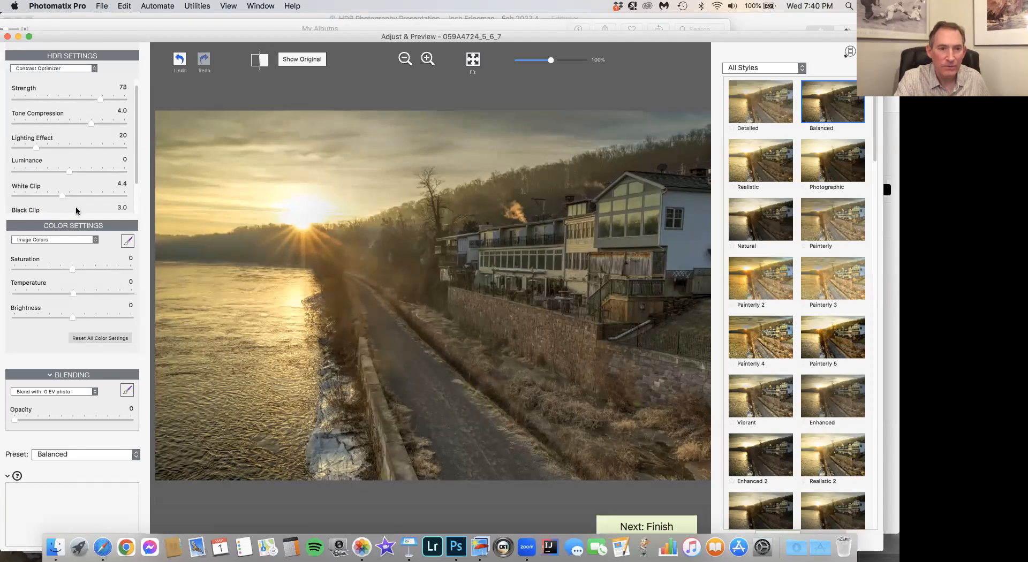
scroll(77, 210, down, 1)
scroll(80, 134, up, 2)
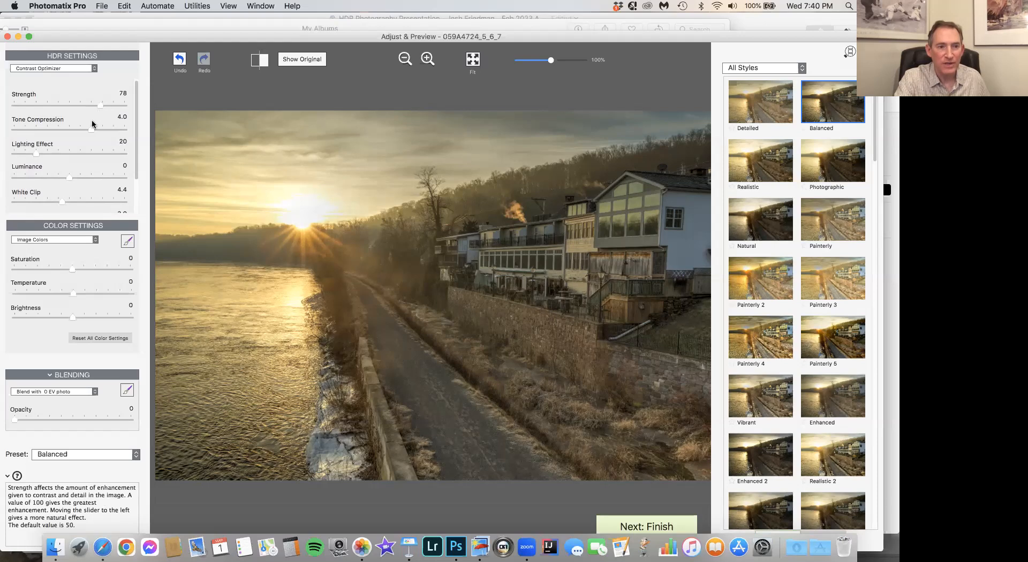
mouse_move(92, 134)
scroll(103, 134, down, 4)
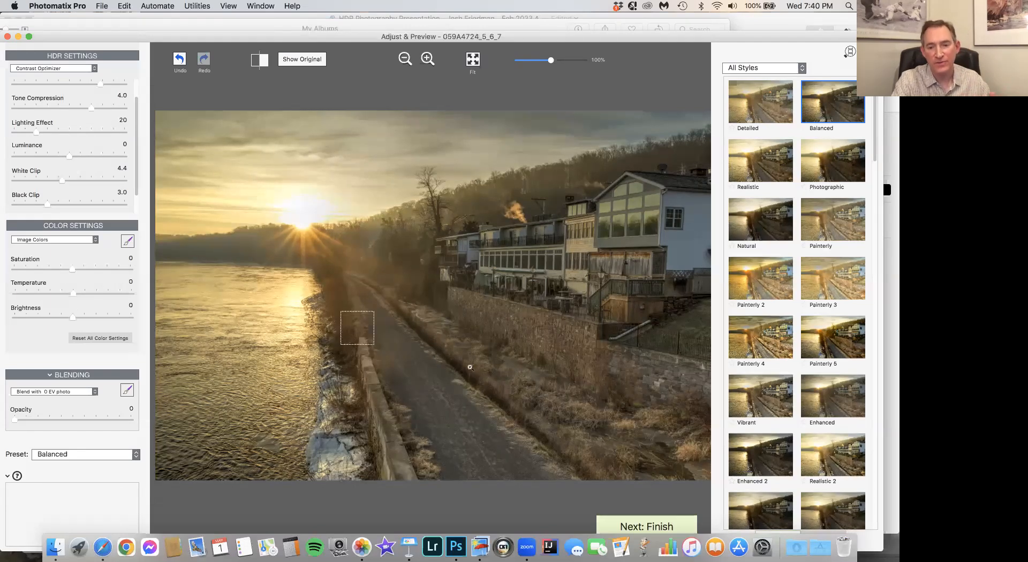
- Finish the HDR rendering and straighten the merged image with a Vertical correction of +11
click(650, 527)
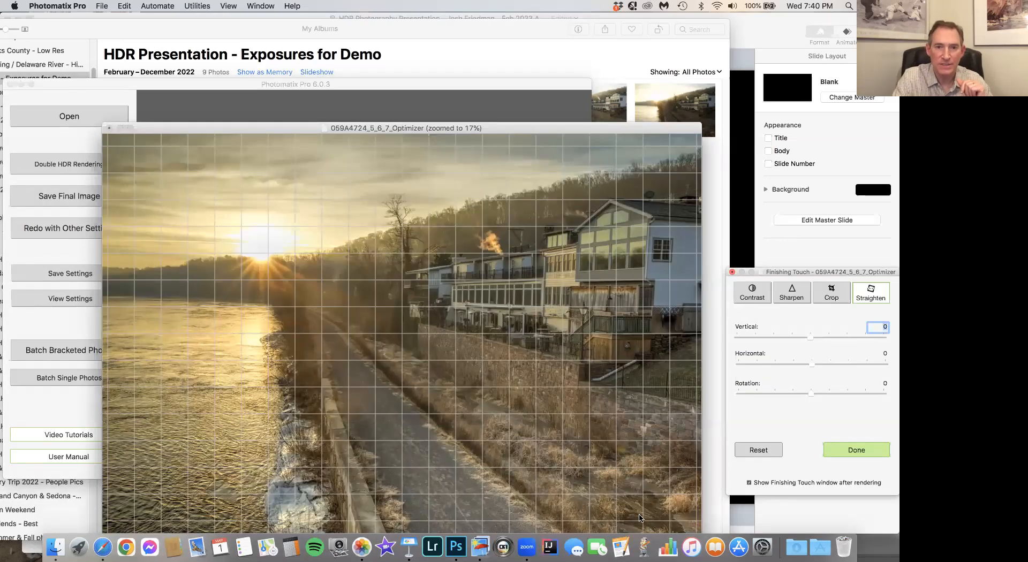
drag(545, 128, 519, 83)
drag(828, 273, 778, 249)
click(708, 272)
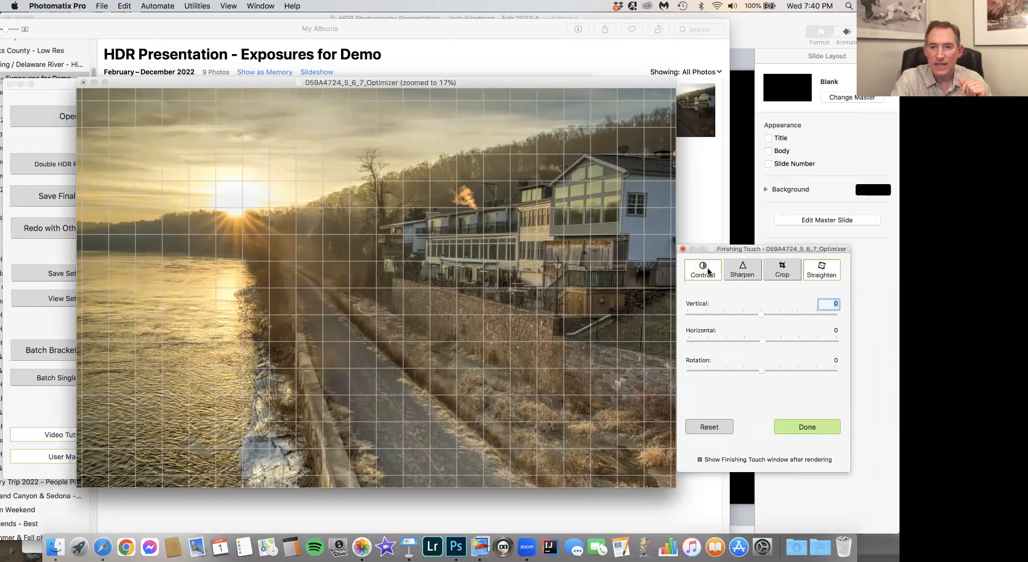
click(821, 272)
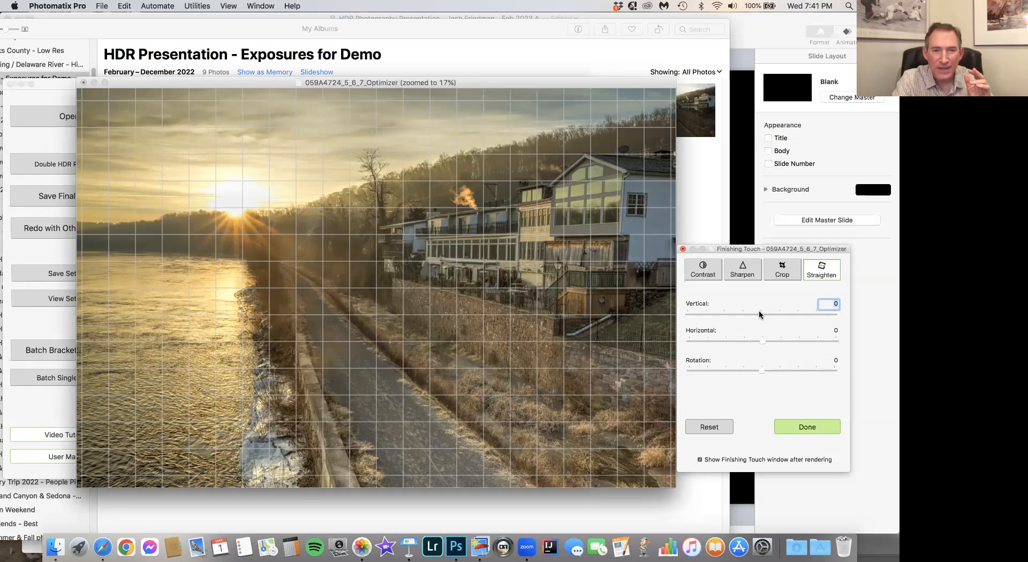
drag(759, 314, 766, 313)
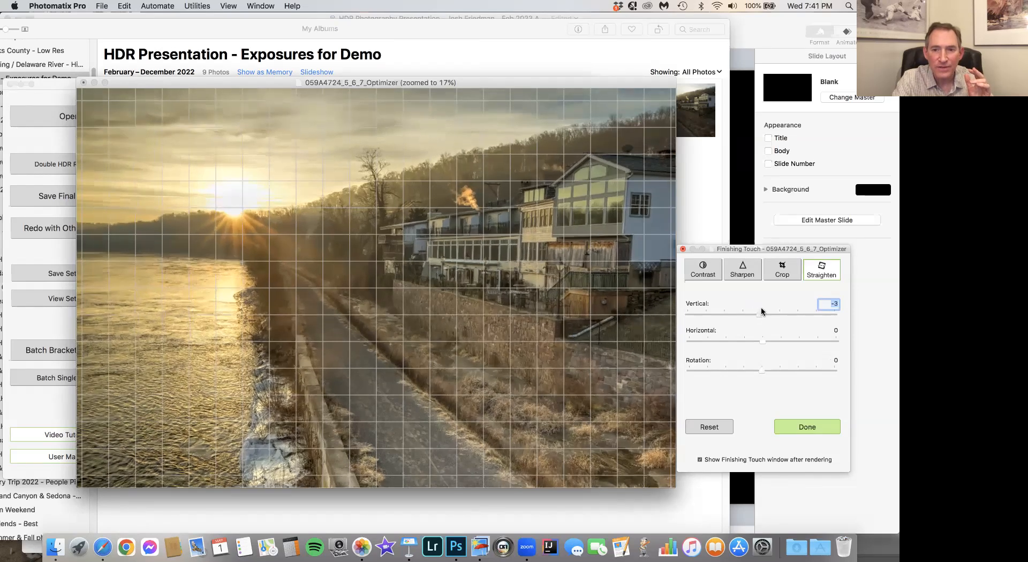
drag(765, 311, 767, 311)
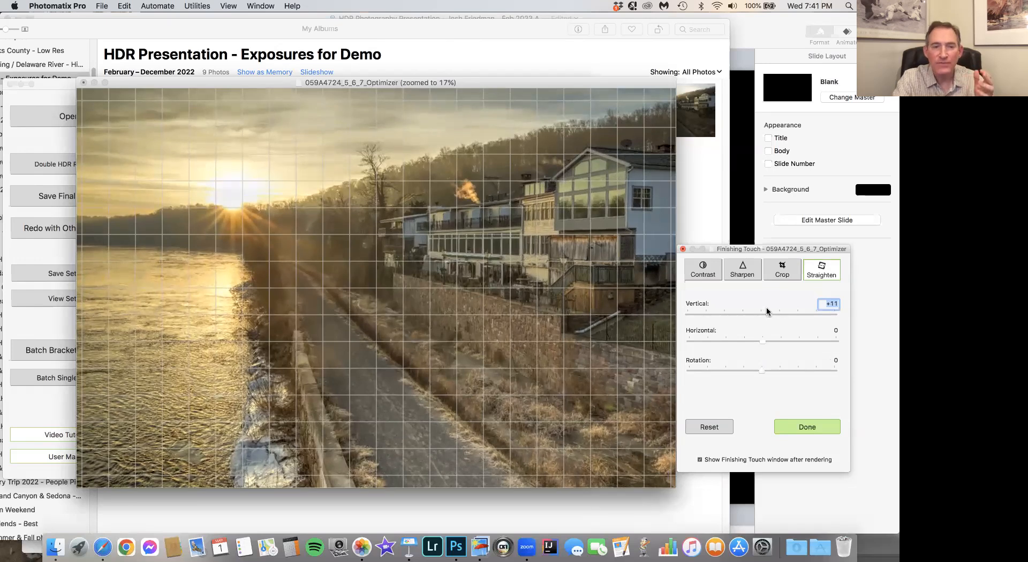
drag(767, 311, 767, 308)
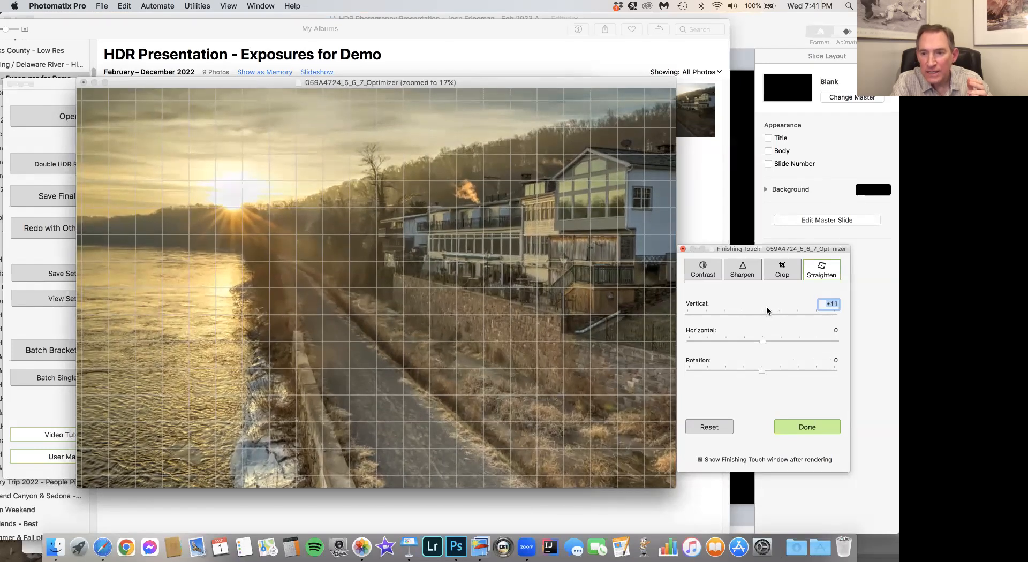
click(807, 427)
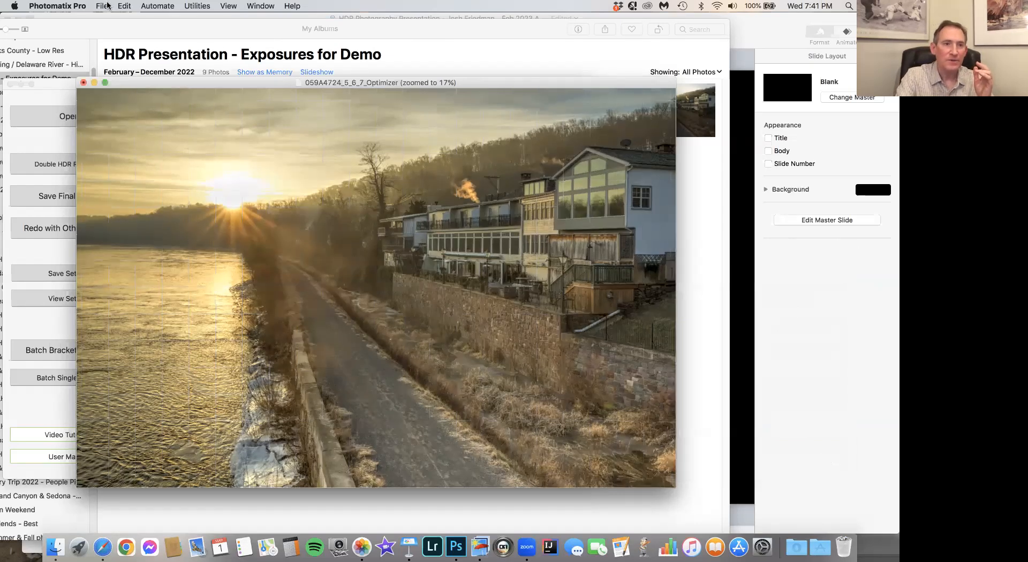
- Save the final image as a full-size JPEG named "HDR demo March 1 - 059A4724_5_6_7_Optimizer" and have it open in Adobe Photoshop CC 2018
click(107, 5)
click(115, 66)
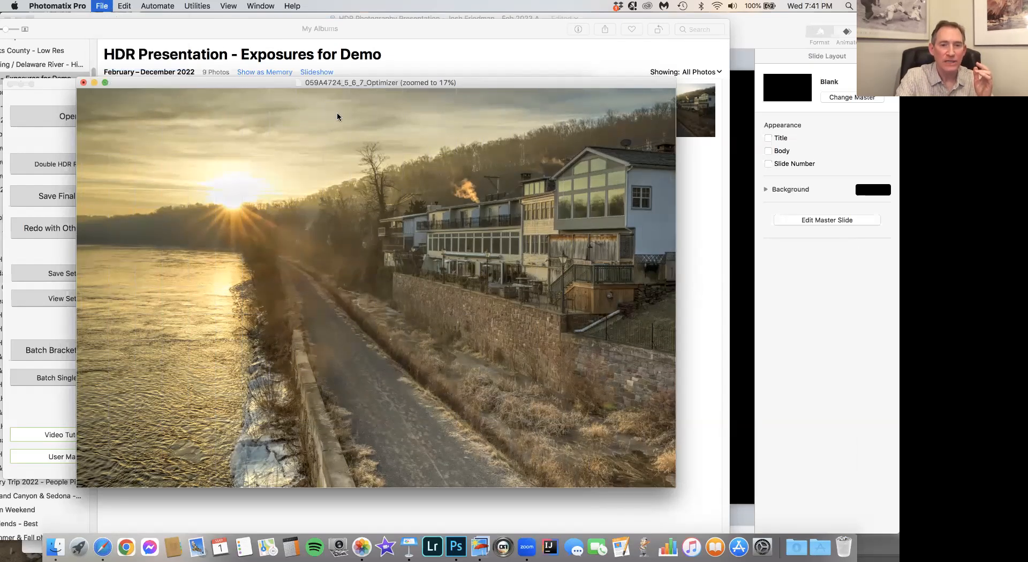
click(392, 131)
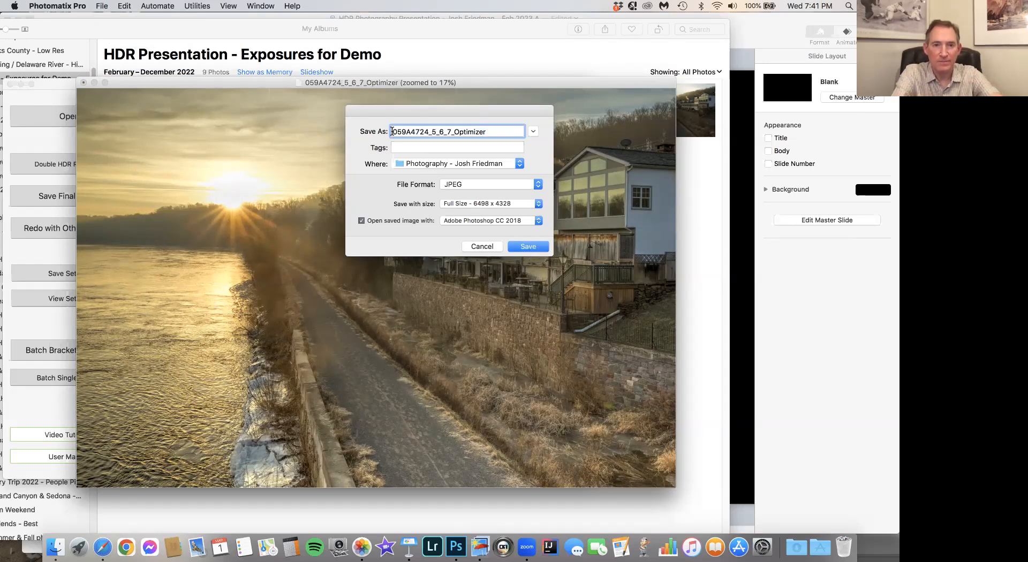
text(HDR deo)
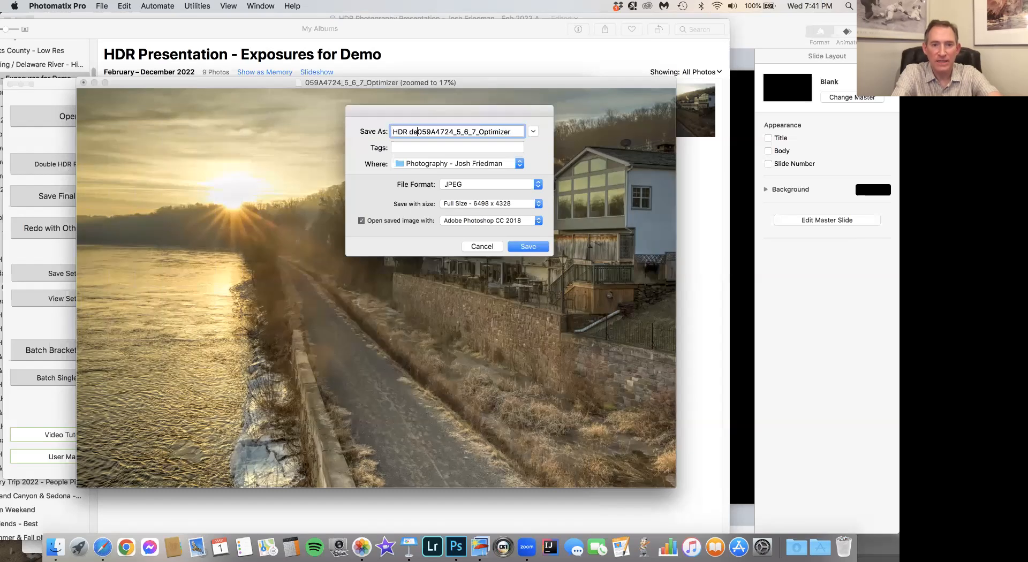
key(BackSpace)
text(mo)
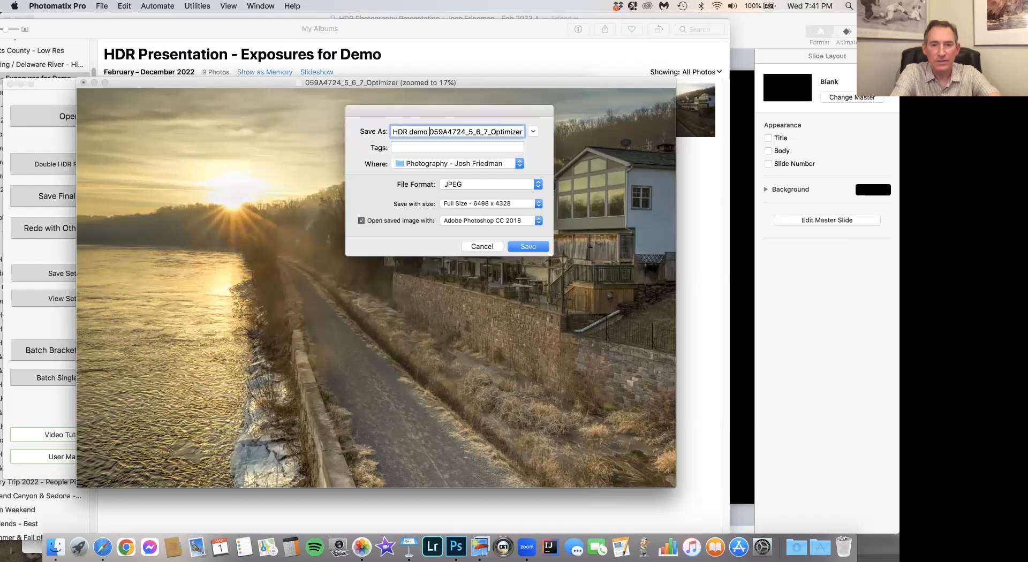
text( Marc 1)
key(BackSpace)
key(BackSpace)
text(h 1 -)
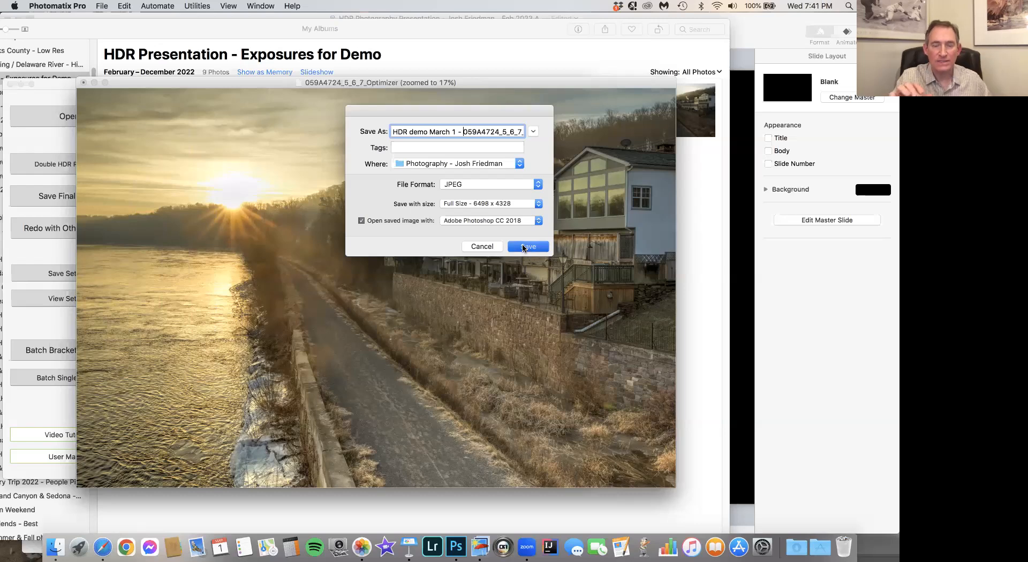
click(524, 247)
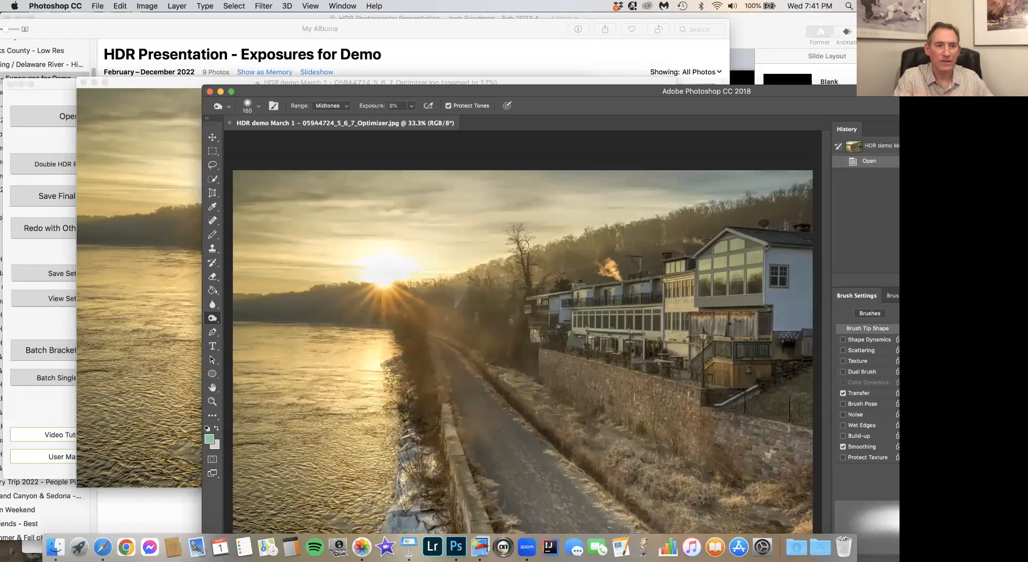
- Hide Photomatix Pro and reposition the Photoshop window so the whole saved image fits on screen
click(143, 224)
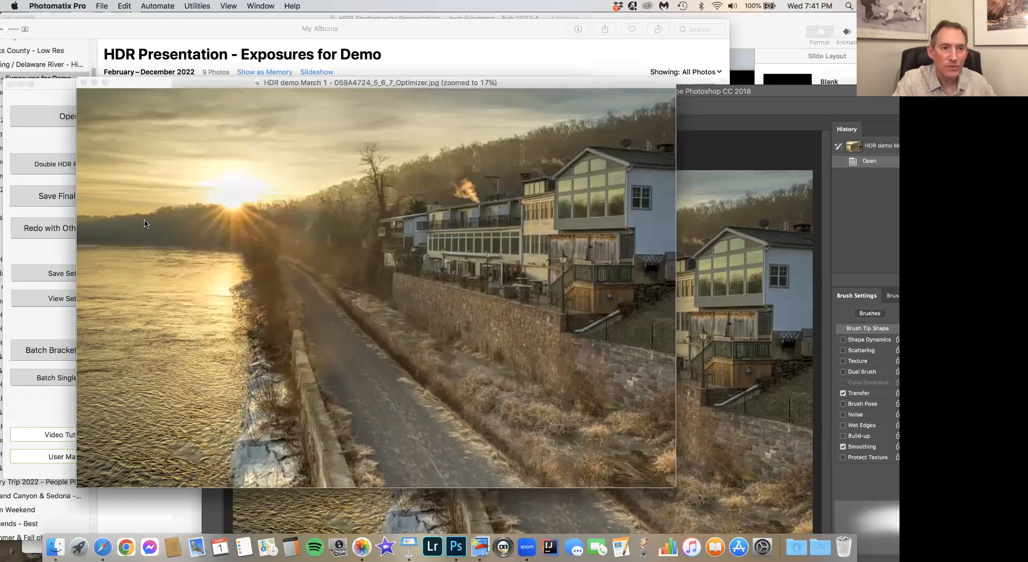
click(68, 6)
click(72, 133)
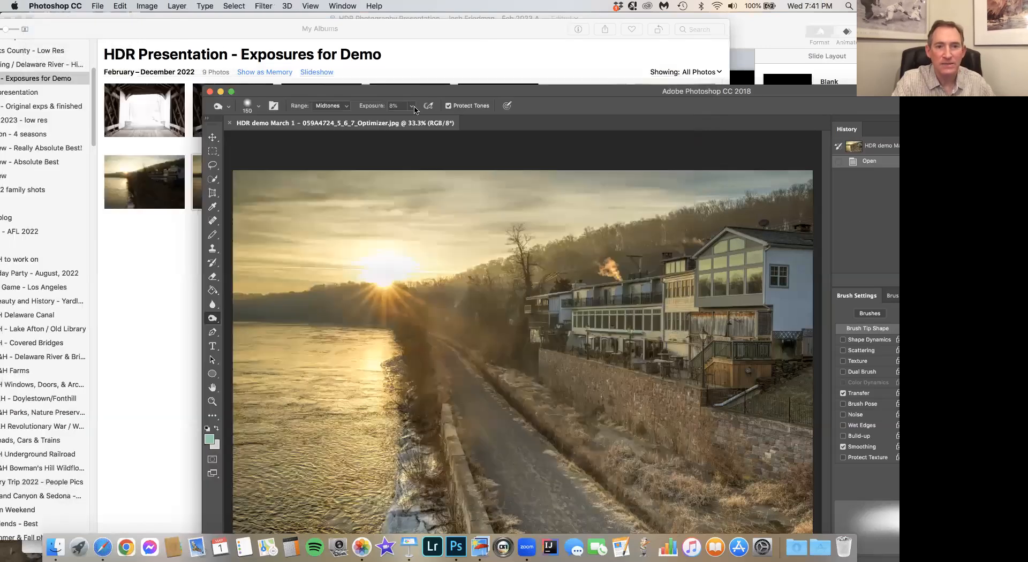
drag(455, 92, 272, 30)
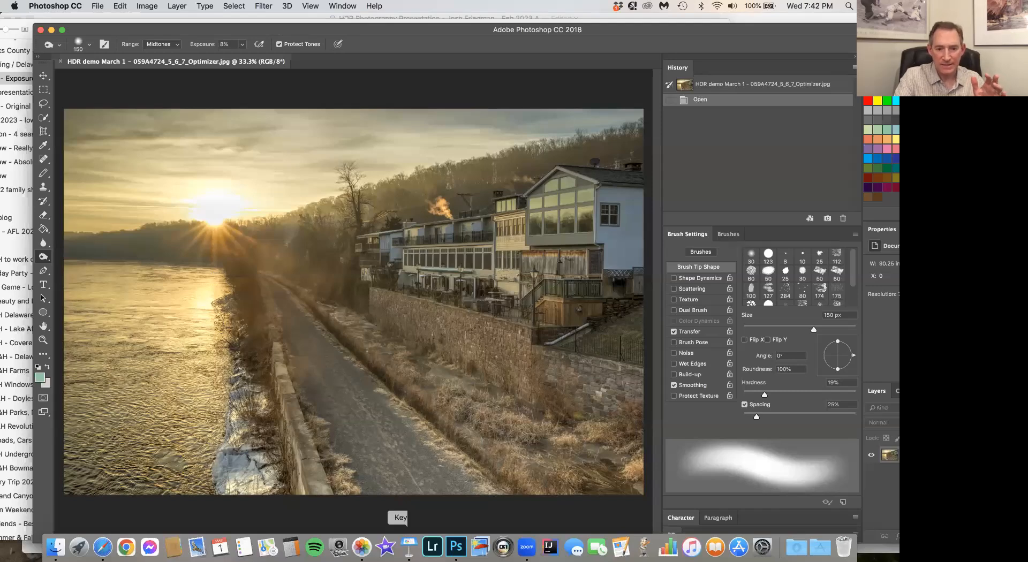
- Switch to Photos, view the darkest and brightest river exposures at full size, and return to Photoshop
click(362, 546)
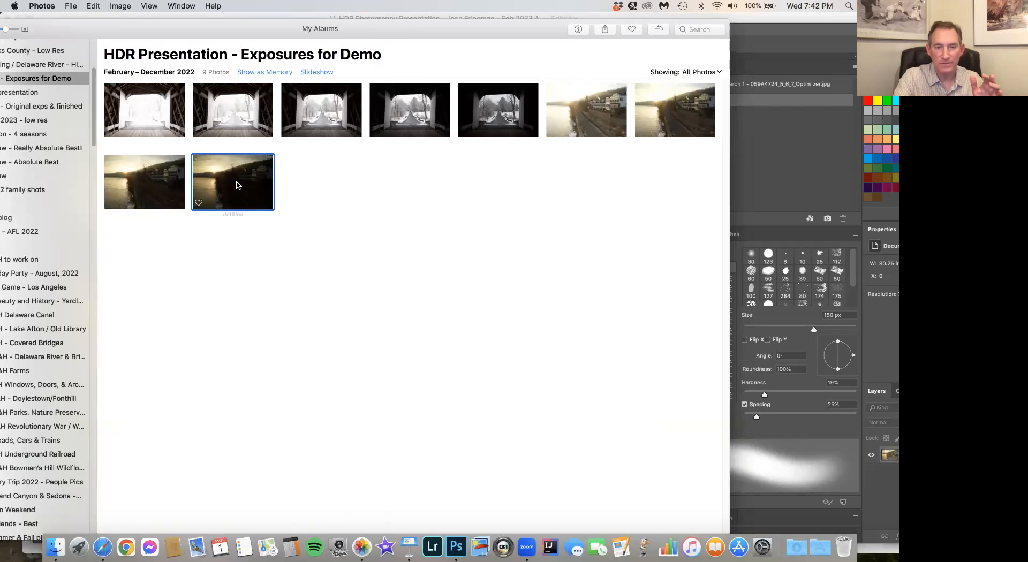
double_click(236, 185)
key(Escape)
double_click(551, 134)
key(Escape)
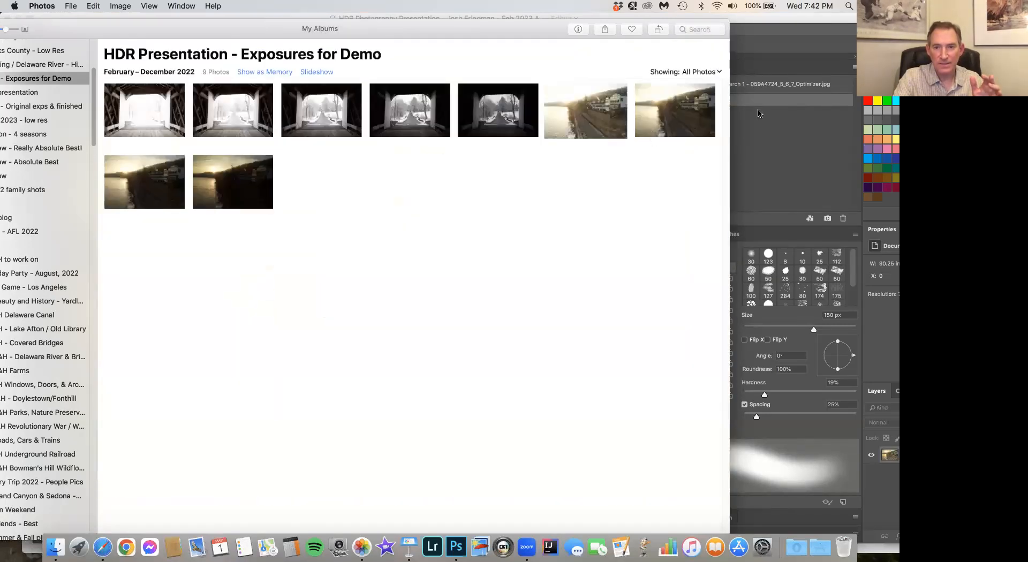
click(799, 128)
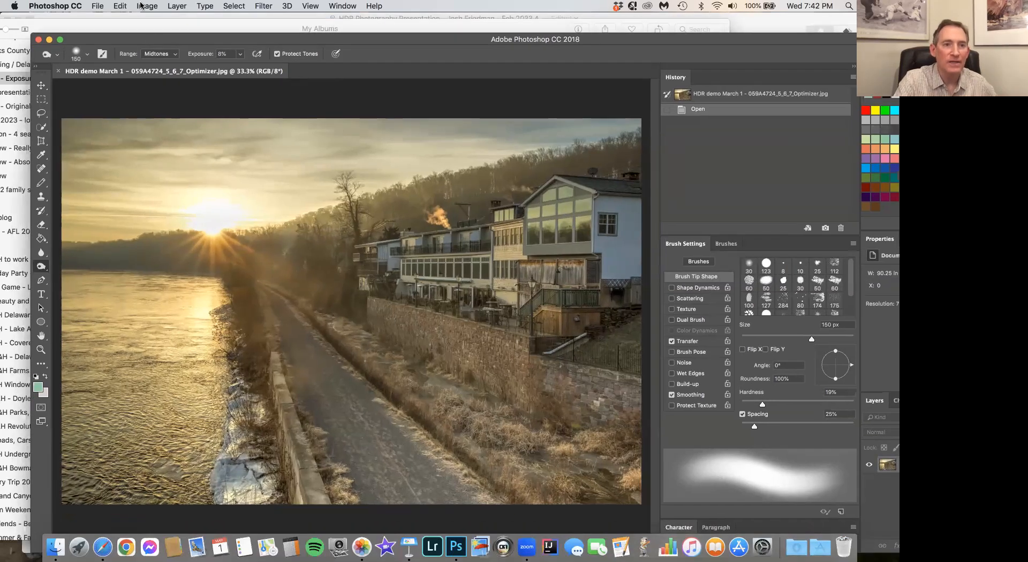
- Apply a slight S-shaped RGB Curves adjustment with points at 68 to 59 and 187 to 193, and compare it with the opened state
click(142, 6)
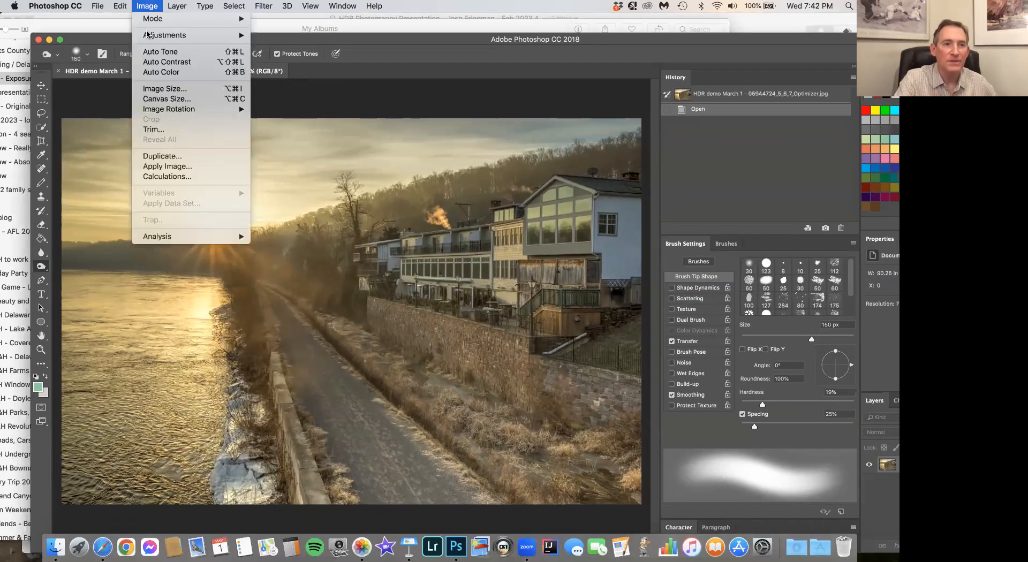
mouse_move(155, 35)
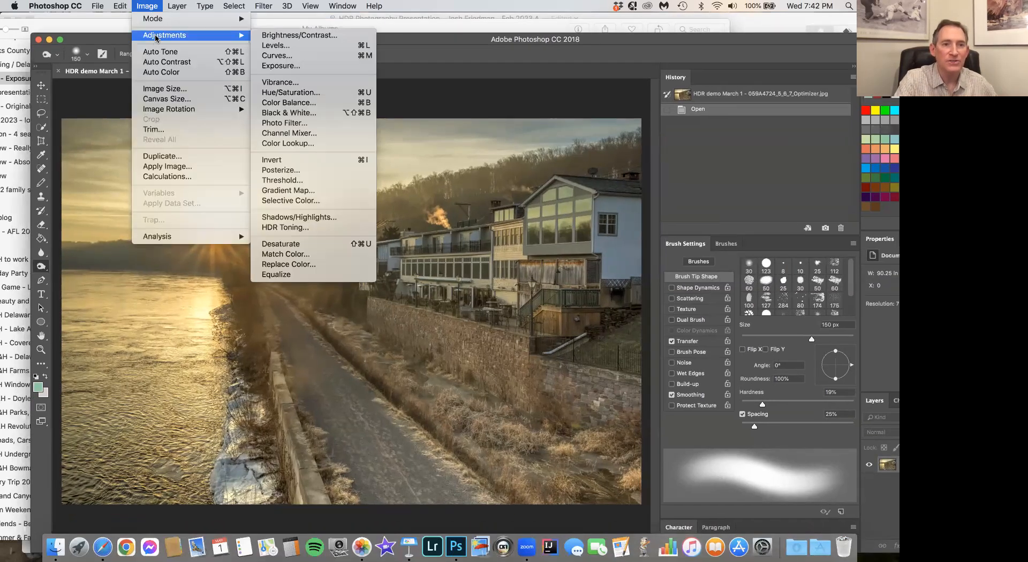
click(275, 56)
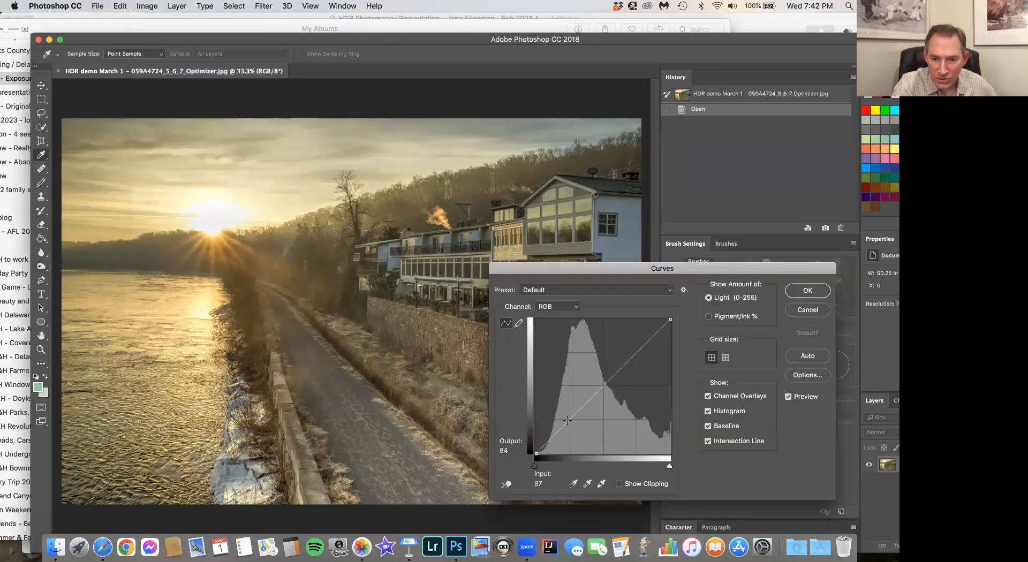
click(569, 419)
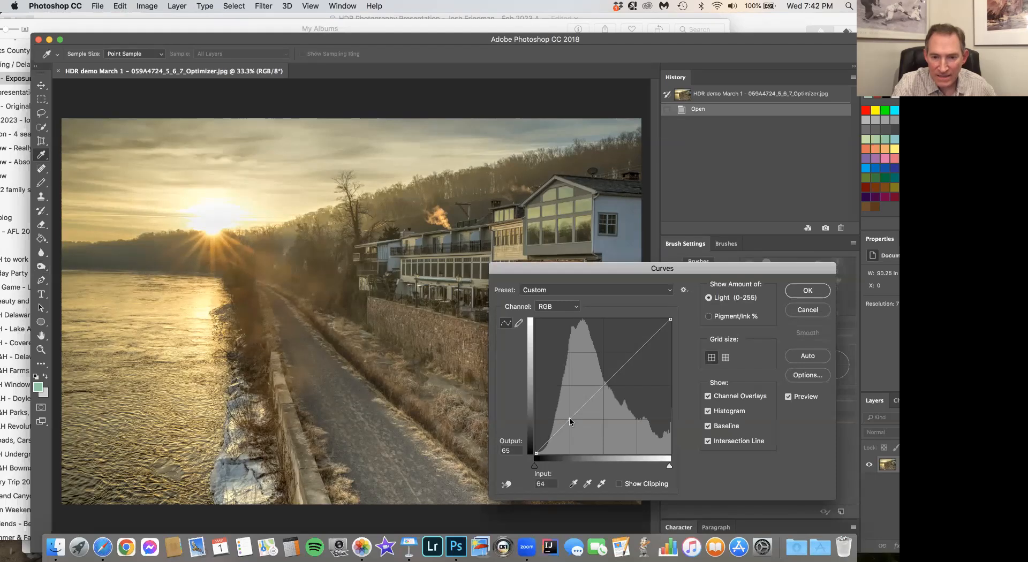
drag(569, 418, 571, 422)
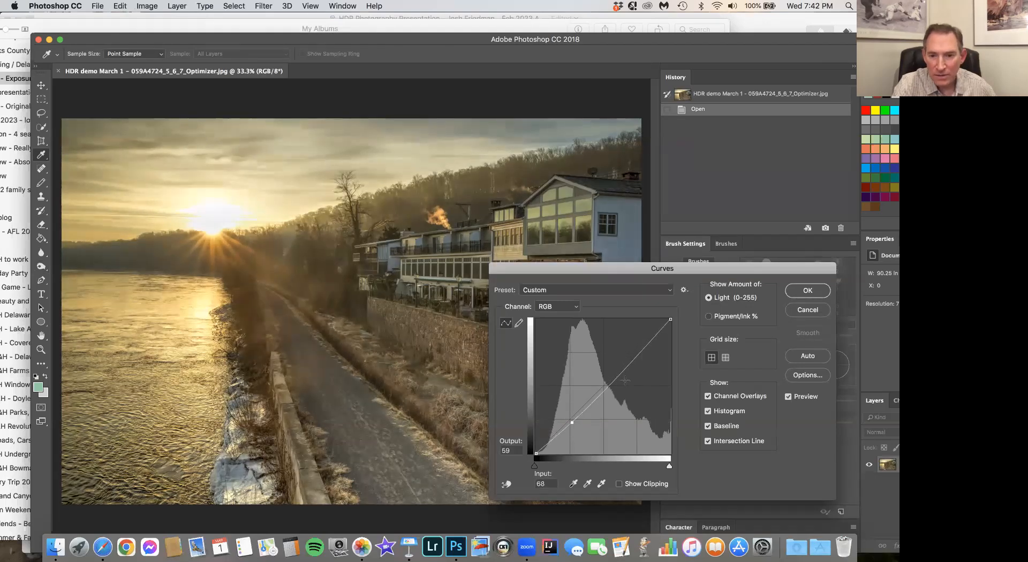
click(638, 354)
drag(638, 355, 634, 352)
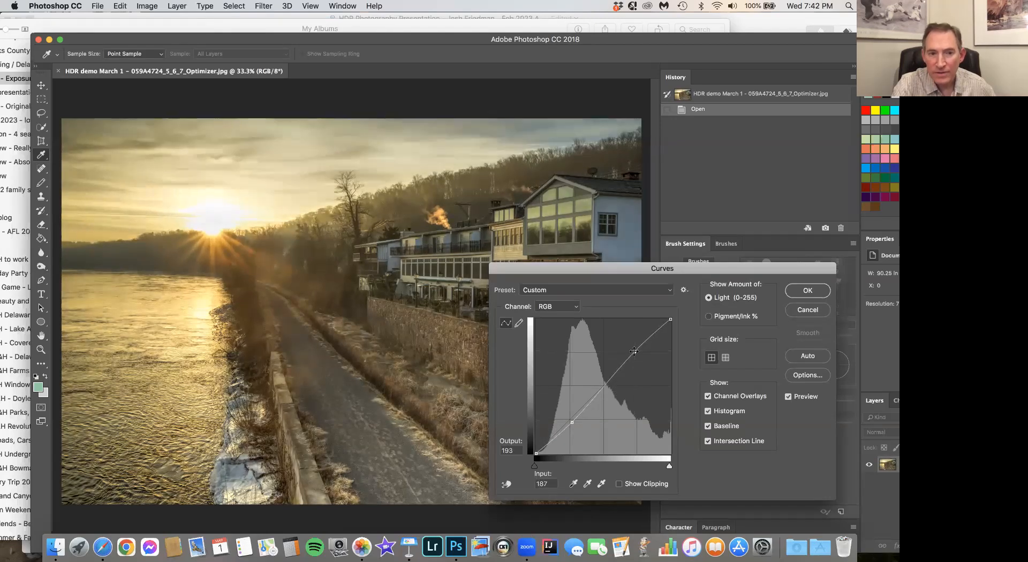
click(808, 290)
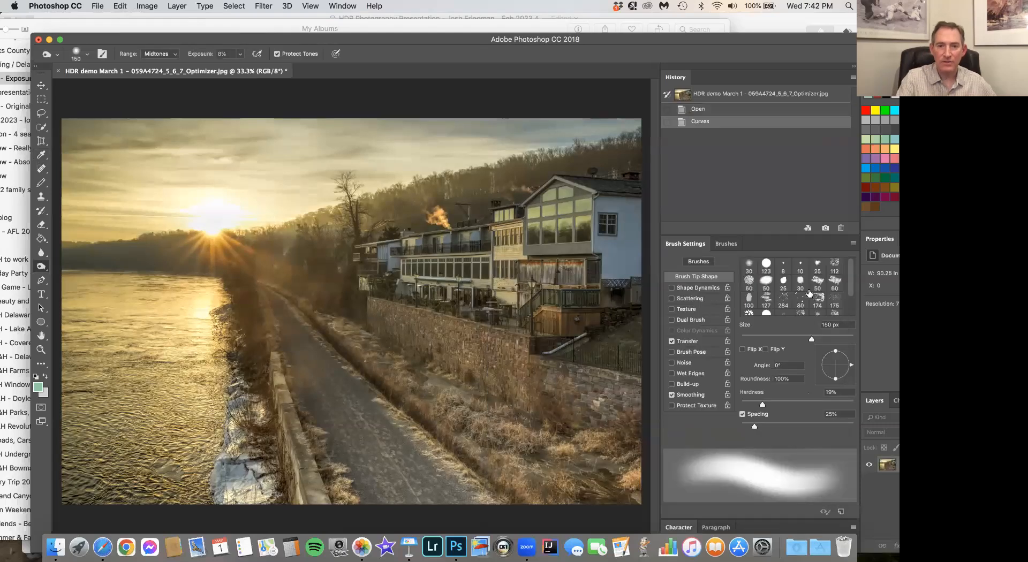
click(707, 110)
click(703, 122)
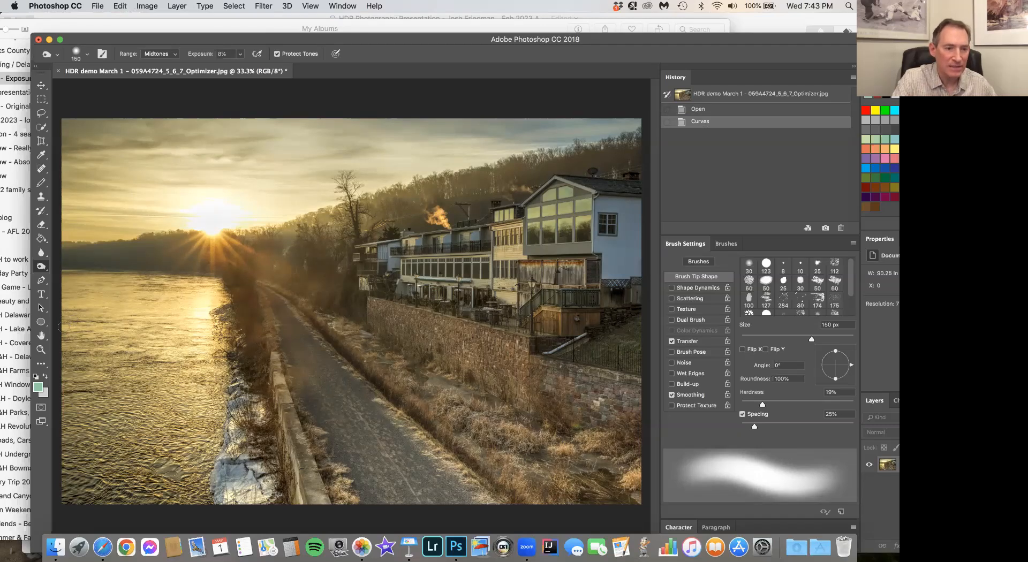
- Remove the spots below the sun along the riverbank with a 74 px Spot Healing Brush and compare the image before and after healing
click(40, 349)
click(217, 267)
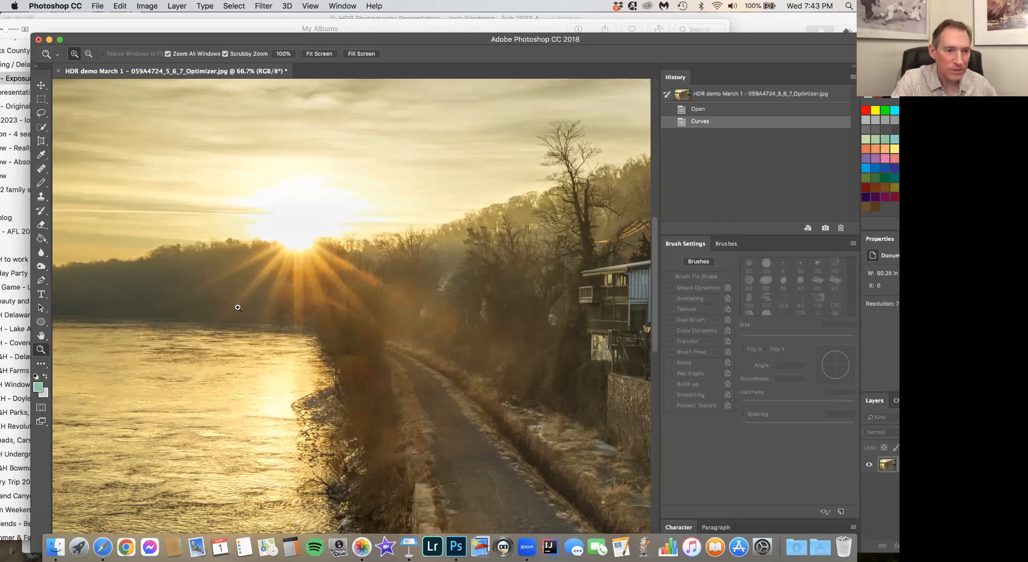
click(40, 170)
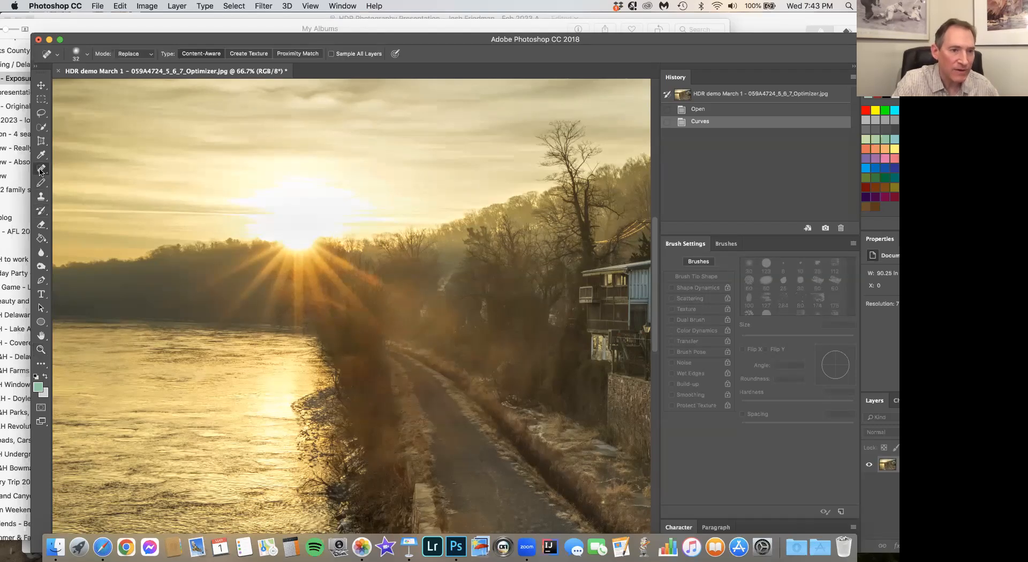
drag(41, 170, 68, 167)
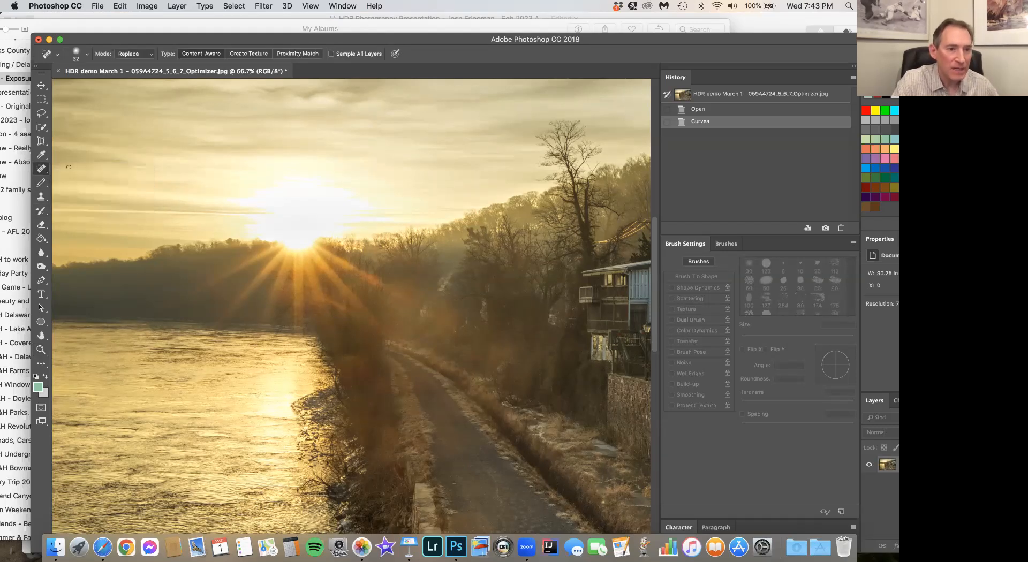
click(86, 54)
click(87, 81)
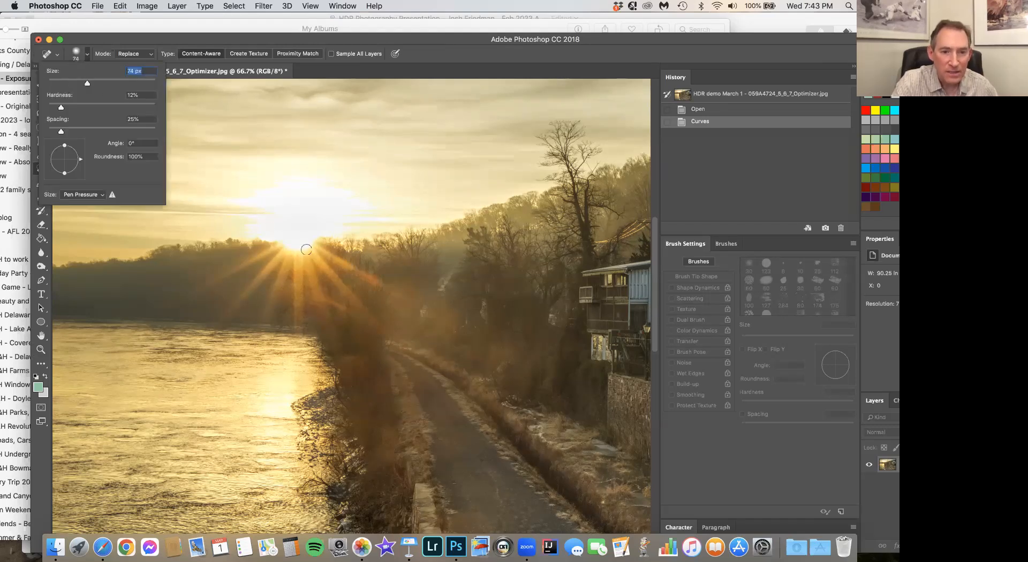
click(330, 294)
mouse_move(331, 294)
mouse_down()
mouse_move(345, 314)
mouse_move(329, 291)
mouse_move(355, 319)
mouse_move(328, 291)
mouse_move(354, 315)
mouse_move(329, 291)
mouse_up()
click(338, 306)
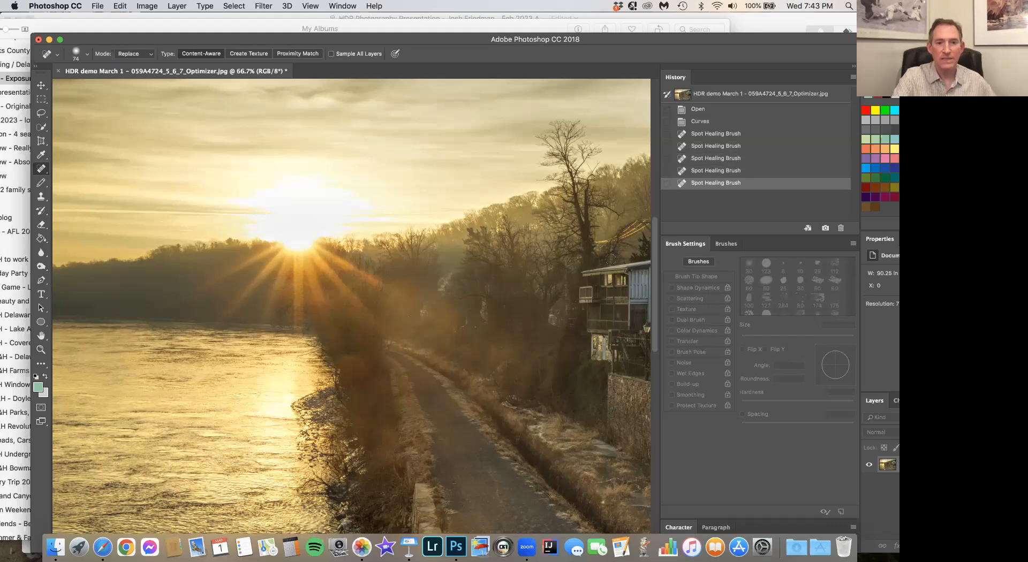
click(697, 124)
click(703, 185)
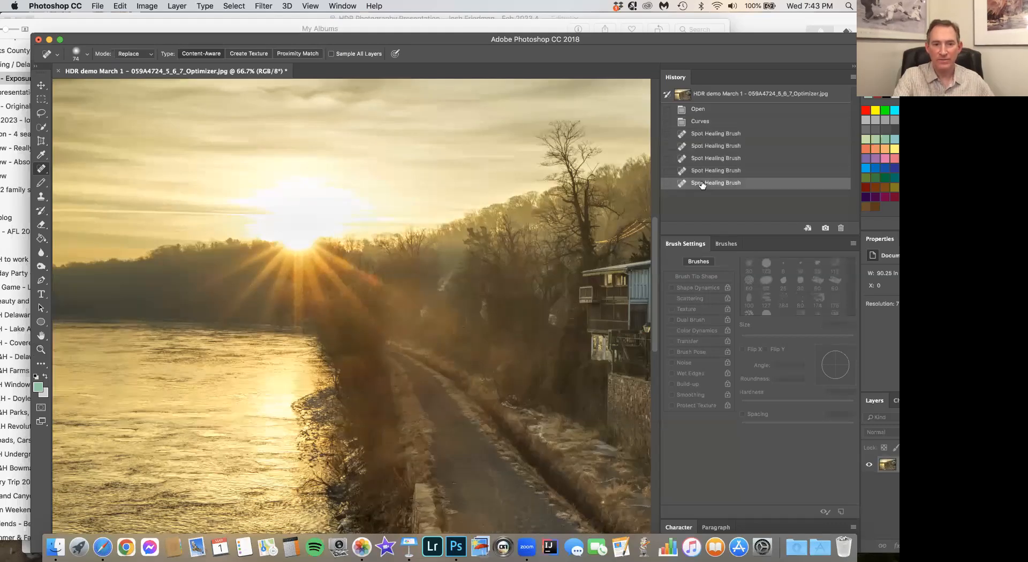
- Darken the hazy trees beside the path below the sun with the 150 px Burn tool, Midtones range at 8% exposure
scroll(522, 271, right, 5)
scroll(523, 270, down, 3)
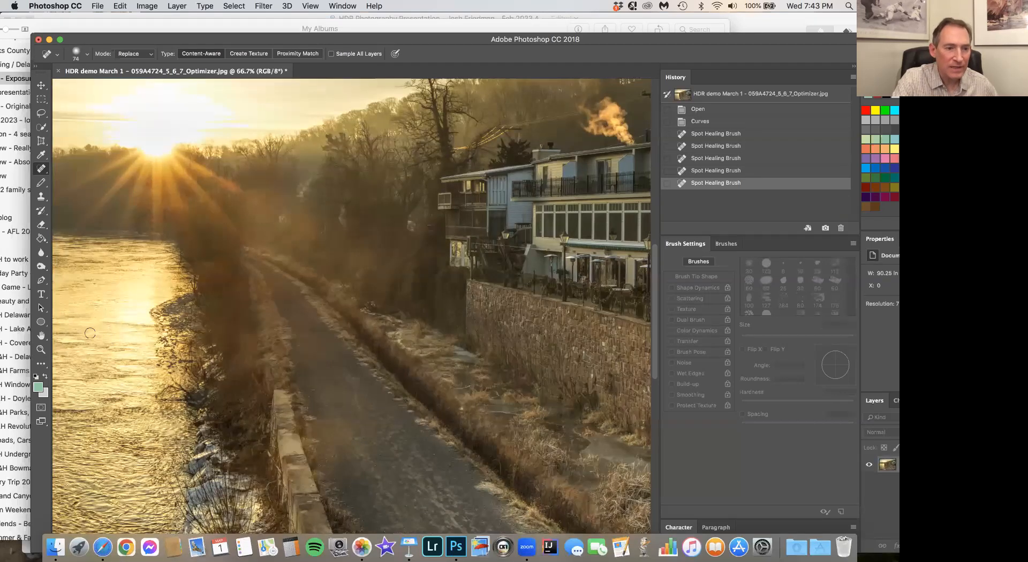
click(41, 349)
right_click(211, 278)
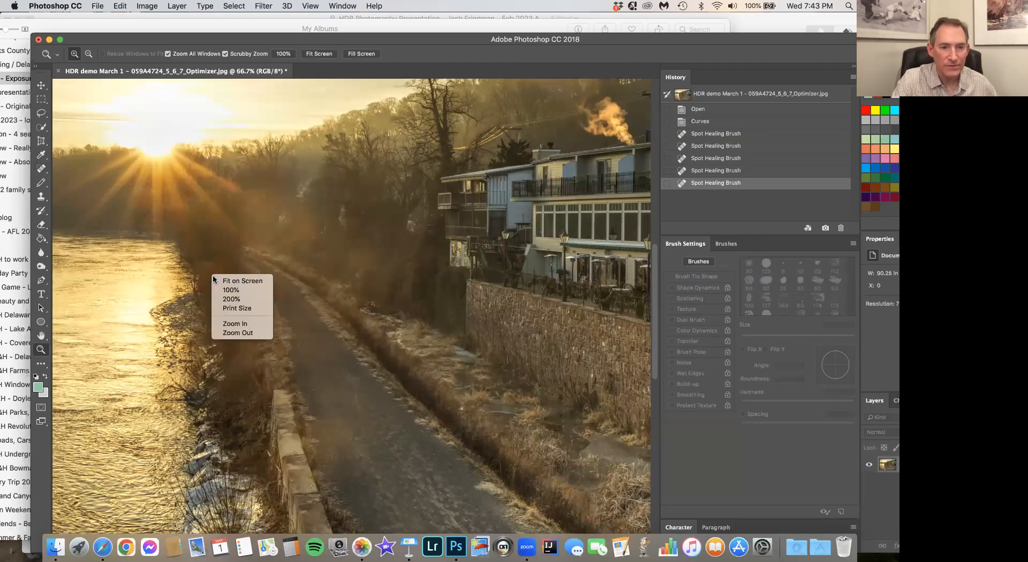
click(241, 281)
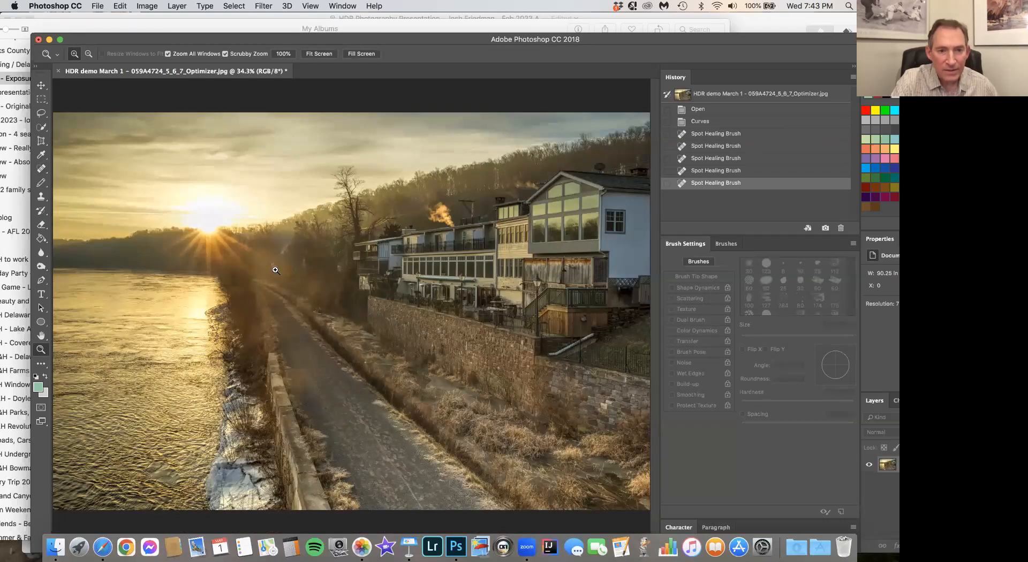
click(278, 290)
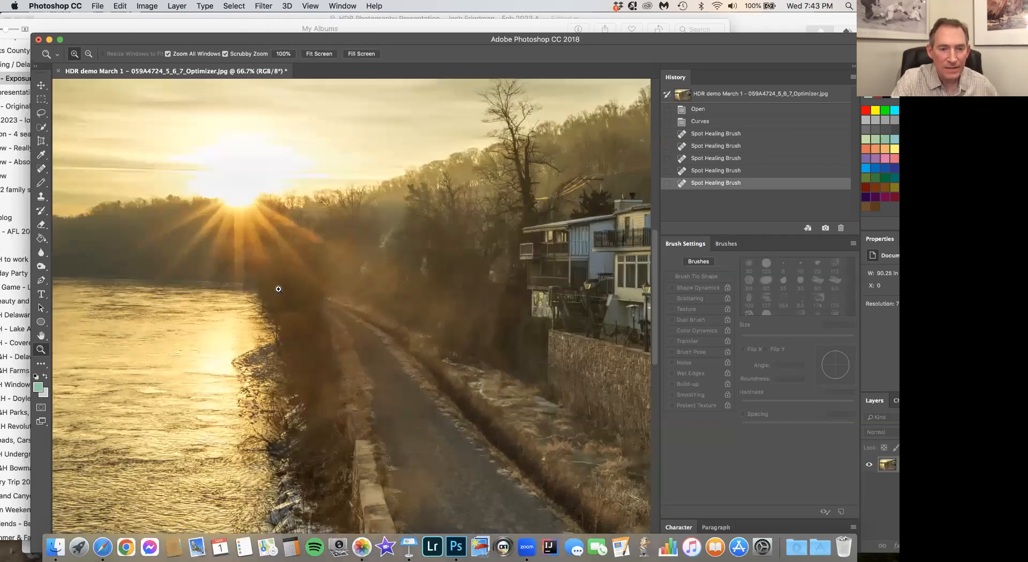
click(321, 292)
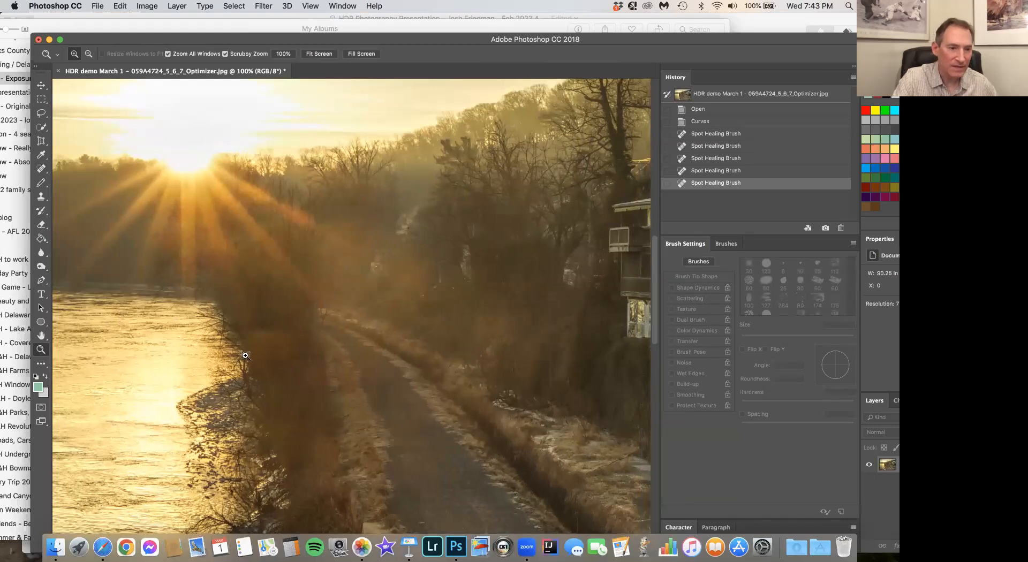
click(40, 267)
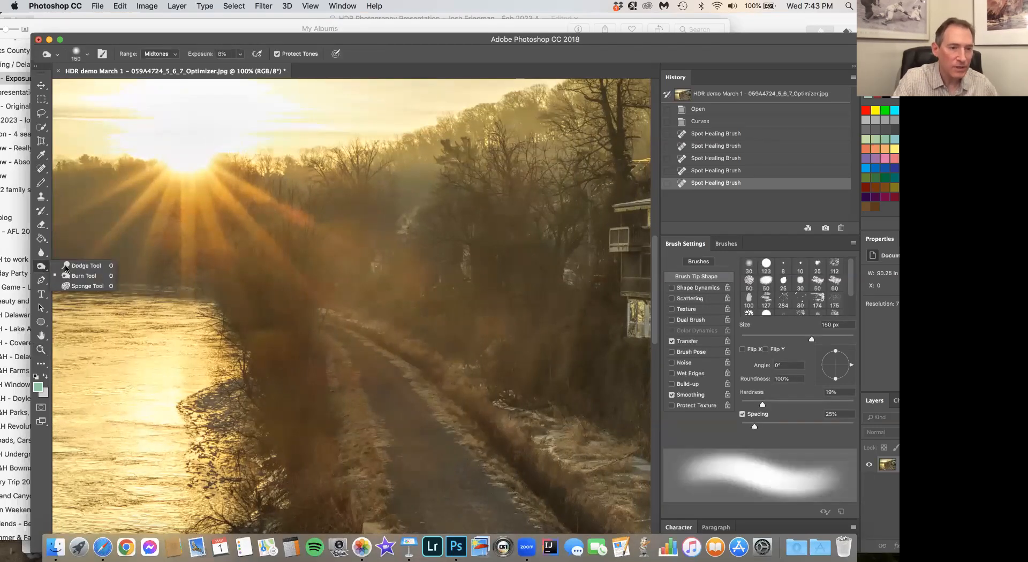
click(77, 276)
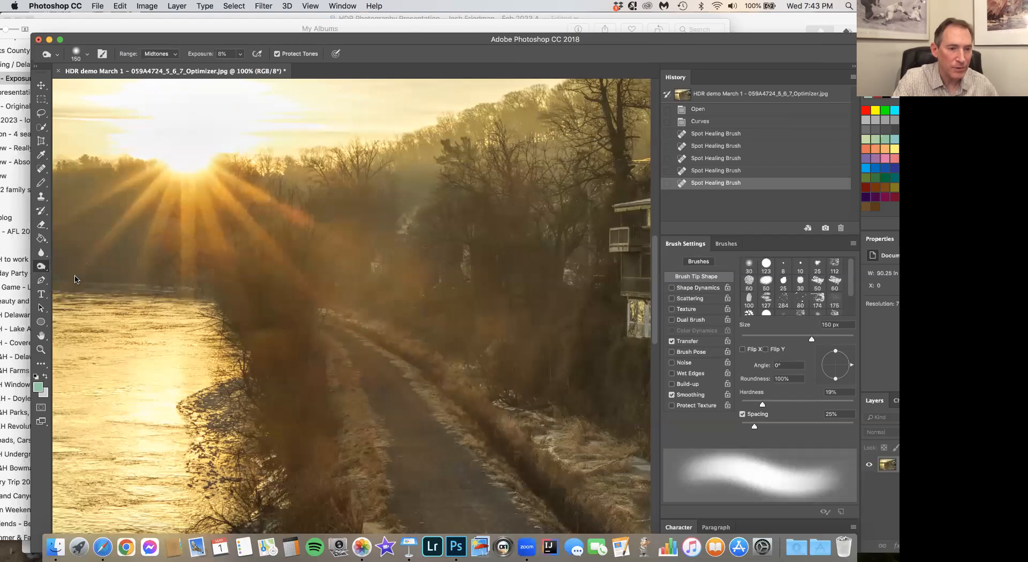
click(40, 267)
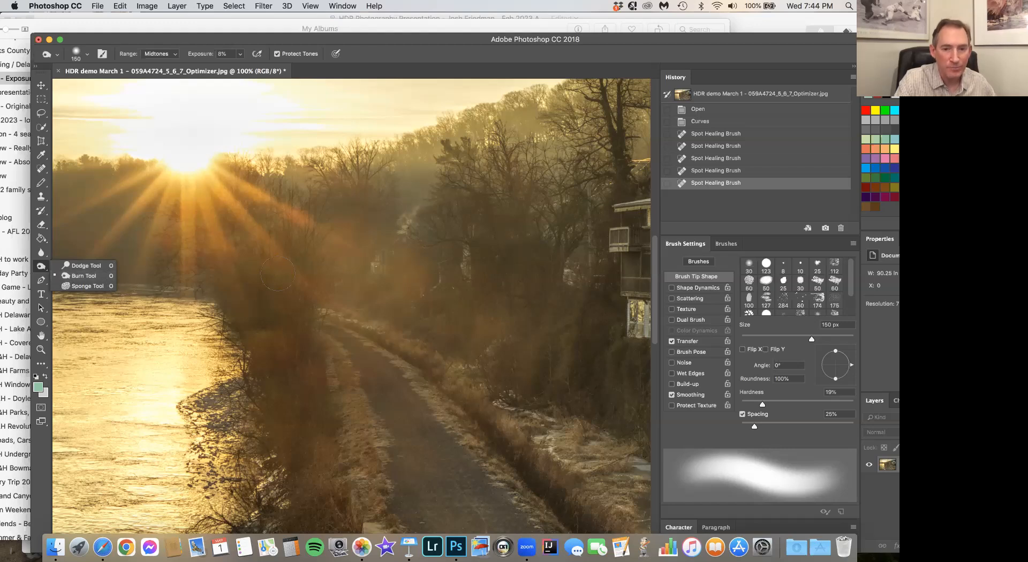
mouse_move(406, 287)
mouse_down()
mouse_move(411, 276)
mouse_move(390, 268)
mouse_up()
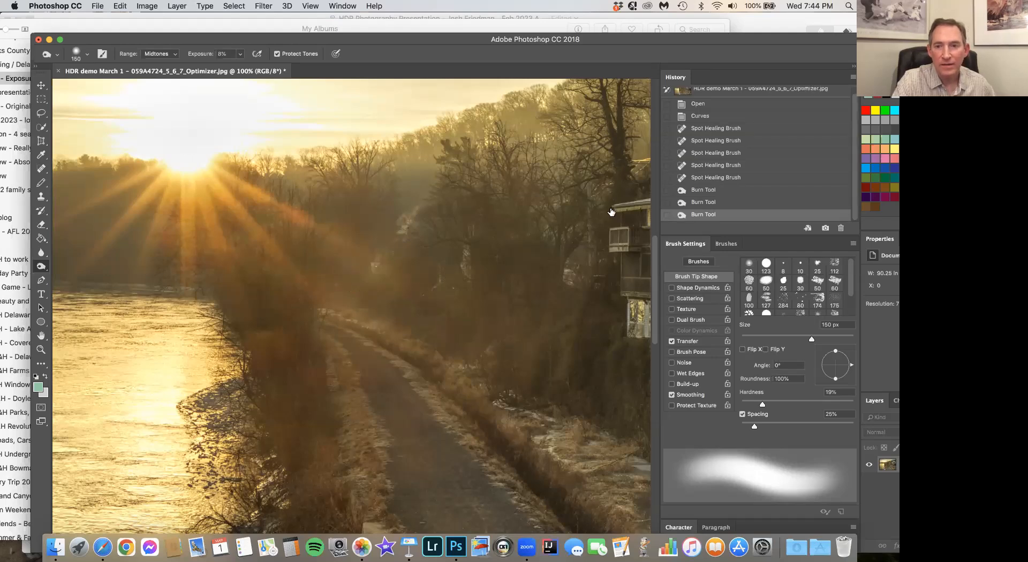
- Compare the image before and after the burn strokes, and view the whole picture fitted on screen
click(716, 179)
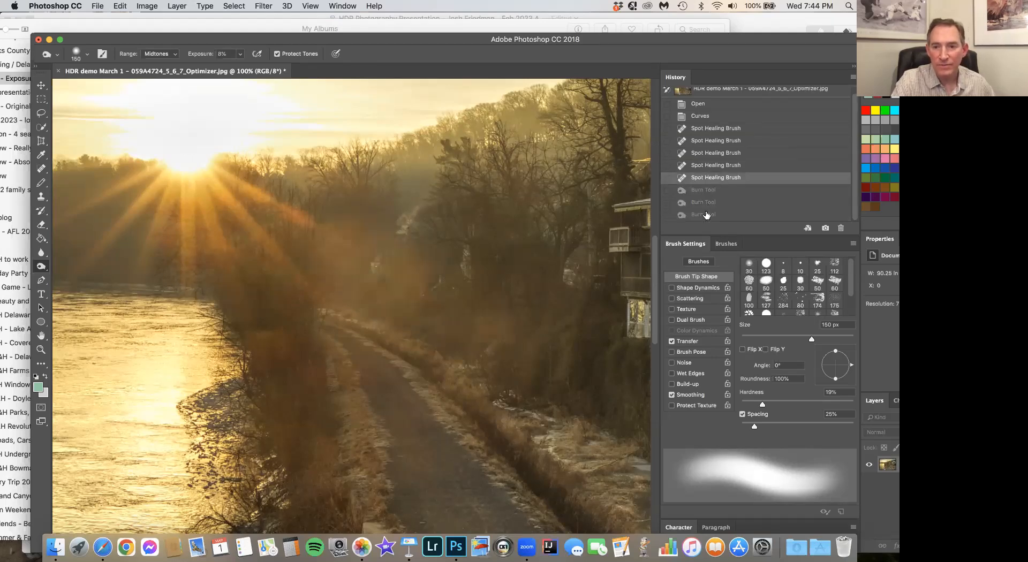
click(705, 215)
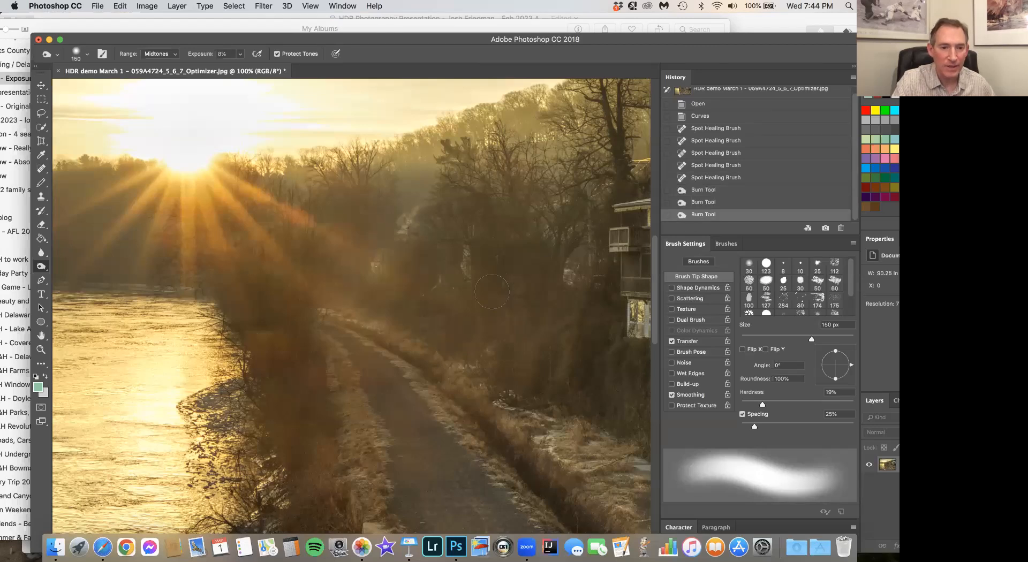
click(41, 349)
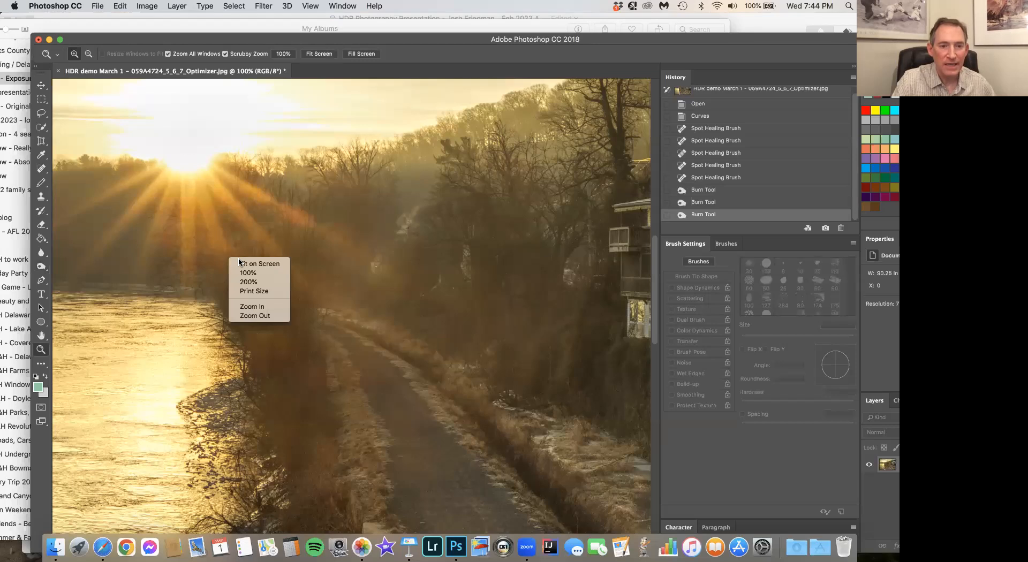
click(240, 263)
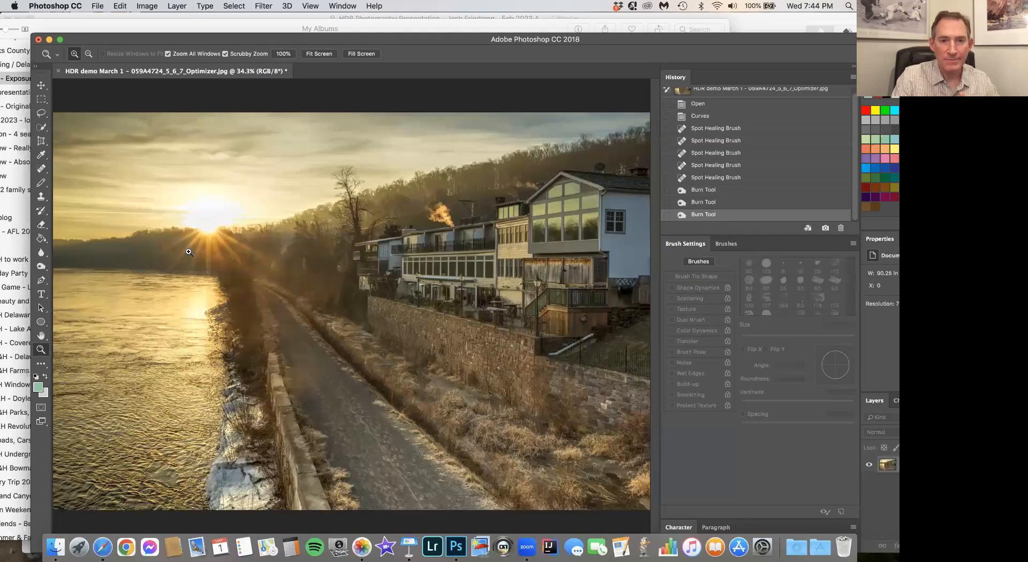
- Open the retouched image in the ON1 Effects 10 filter and reset all its preloaded settings, including the Glow filter
click(262, 5)
mouse_move(288, 246)
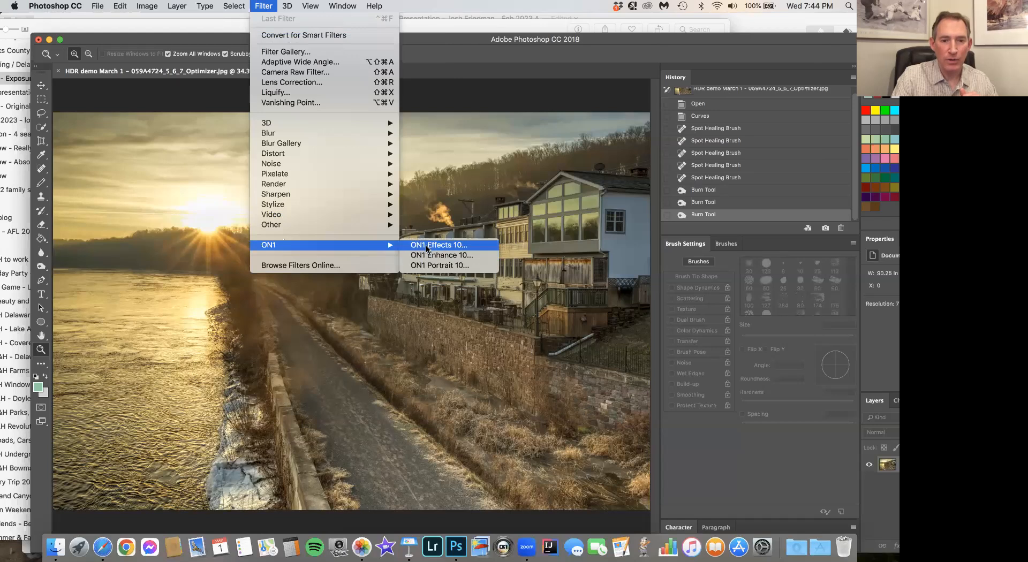
click(427, 247)
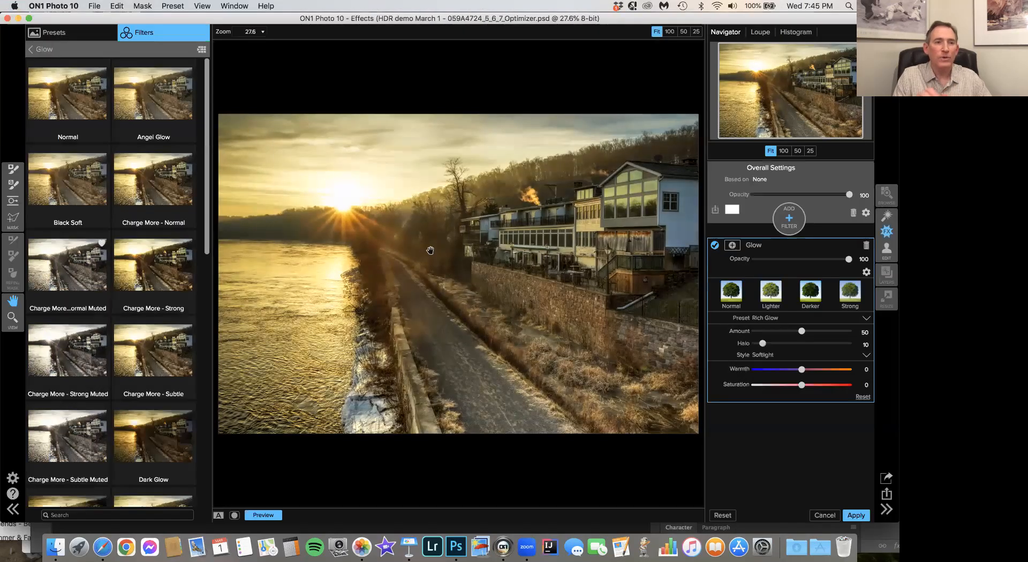
click(115, 6)
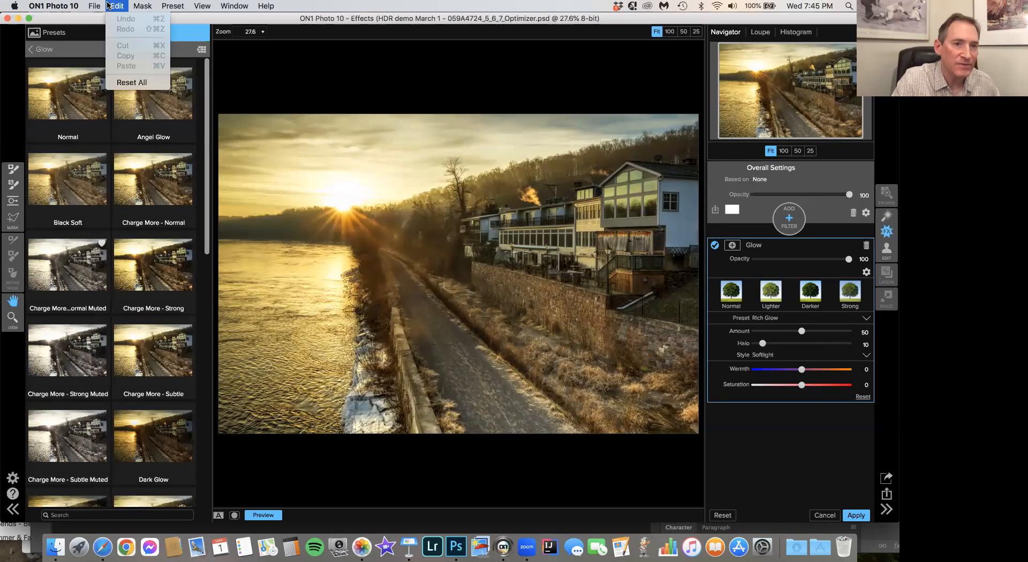
click(129, 85)
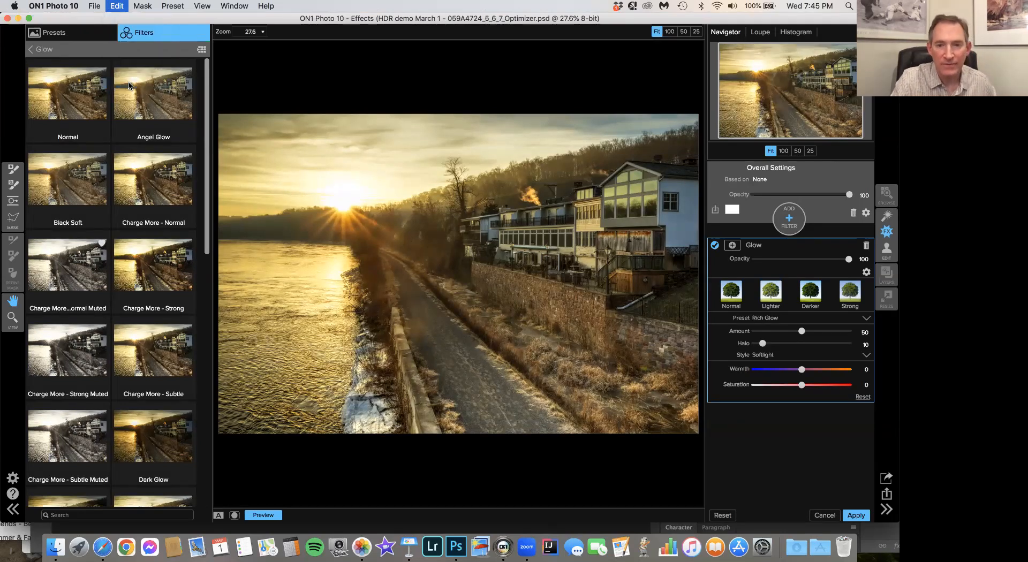
click(117, 6)
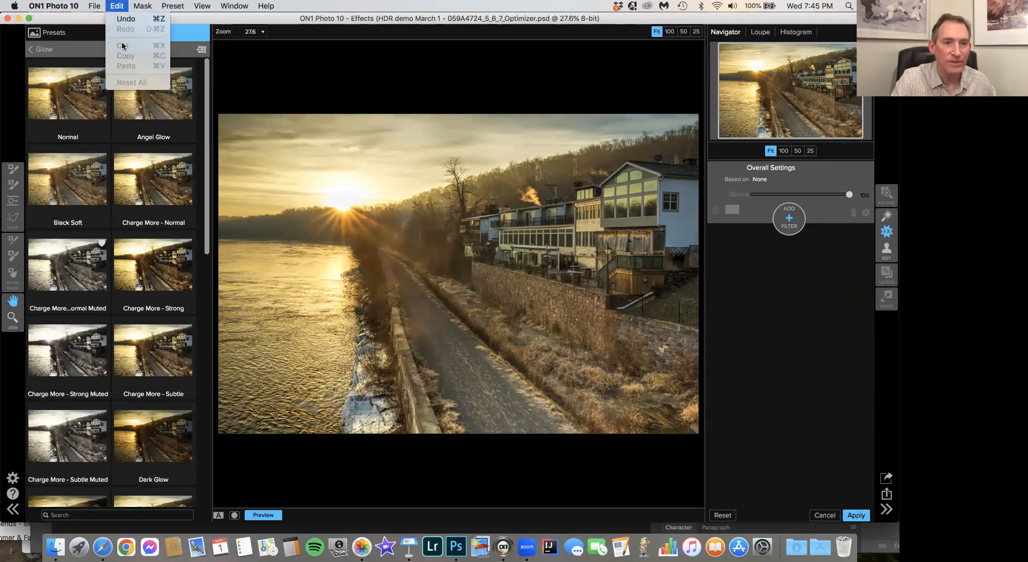
click(29, 50)
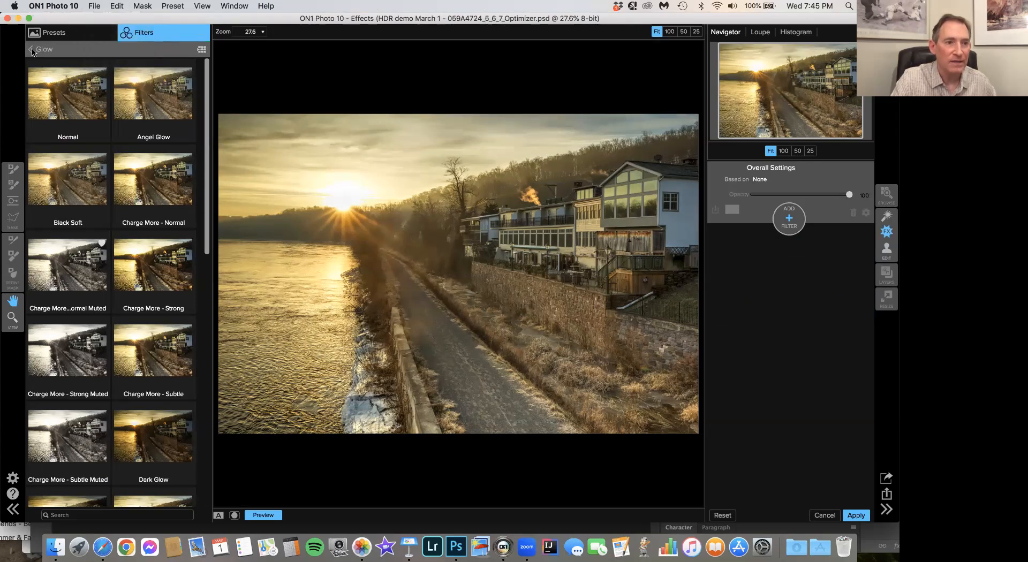
- Look through the filter list, the HDR Look variations and the preset categories
click(31, 50)
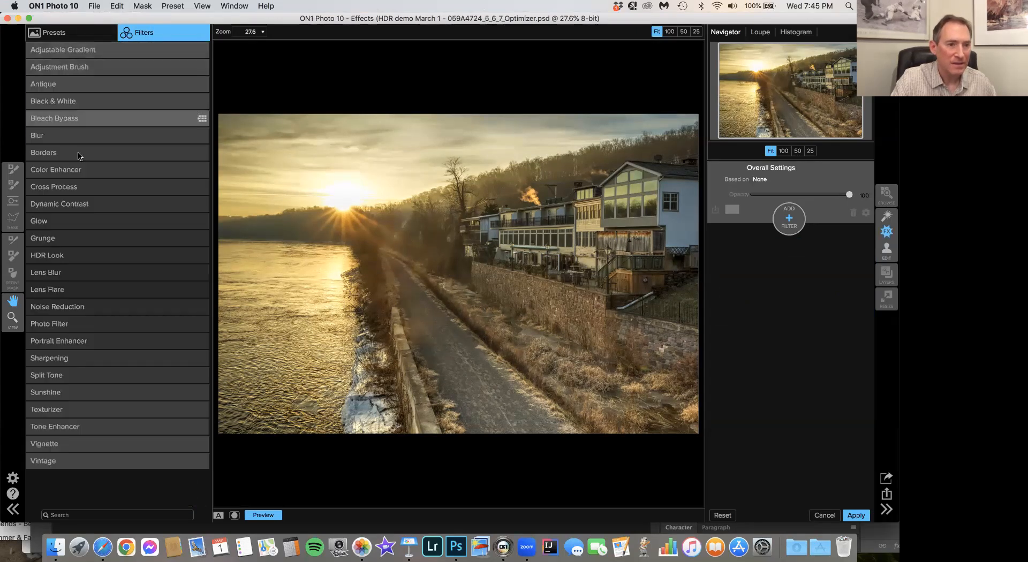
click(69, 256)
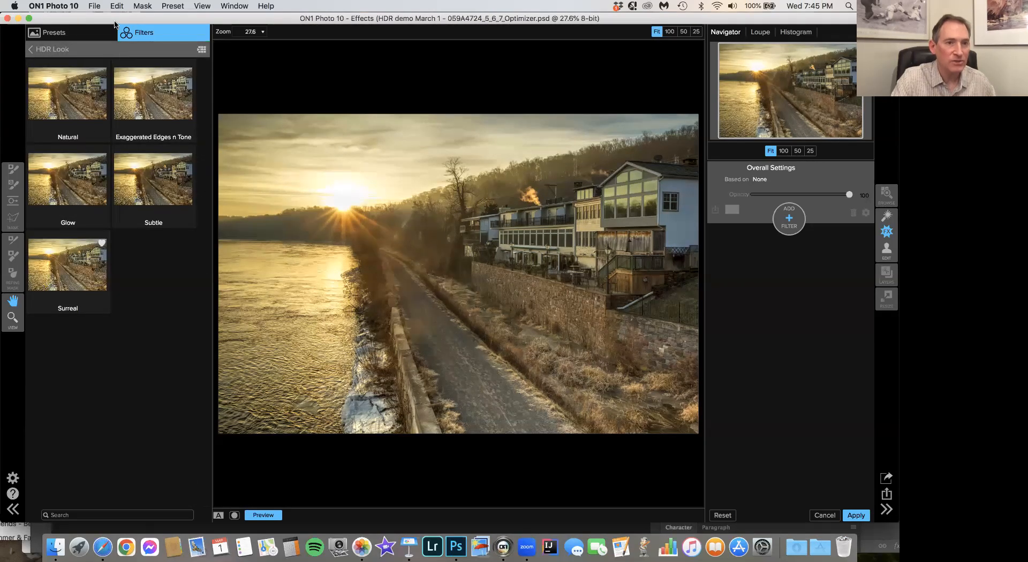
click(33, 51)
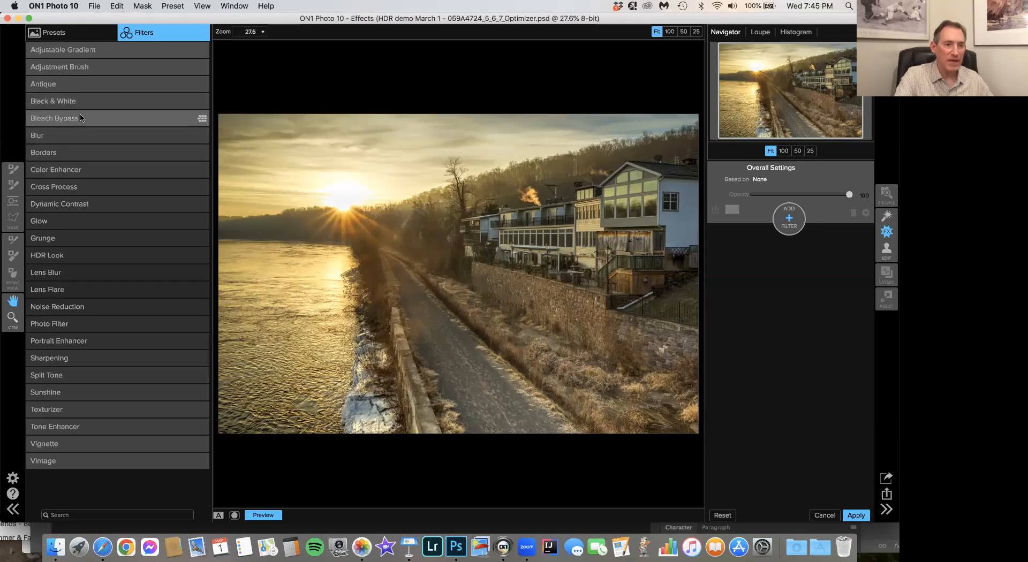
click(83, 43)
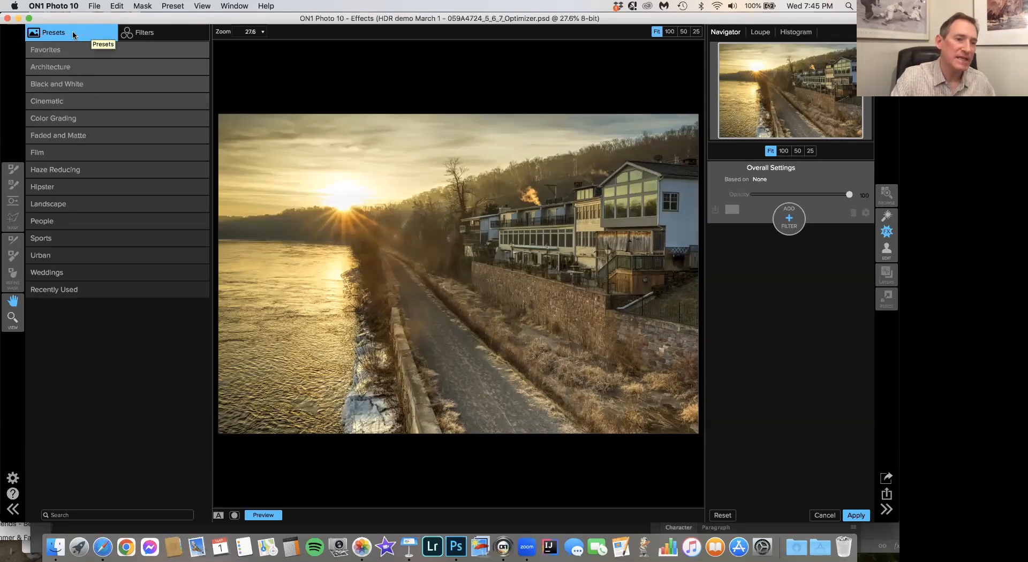
click(149, 34)
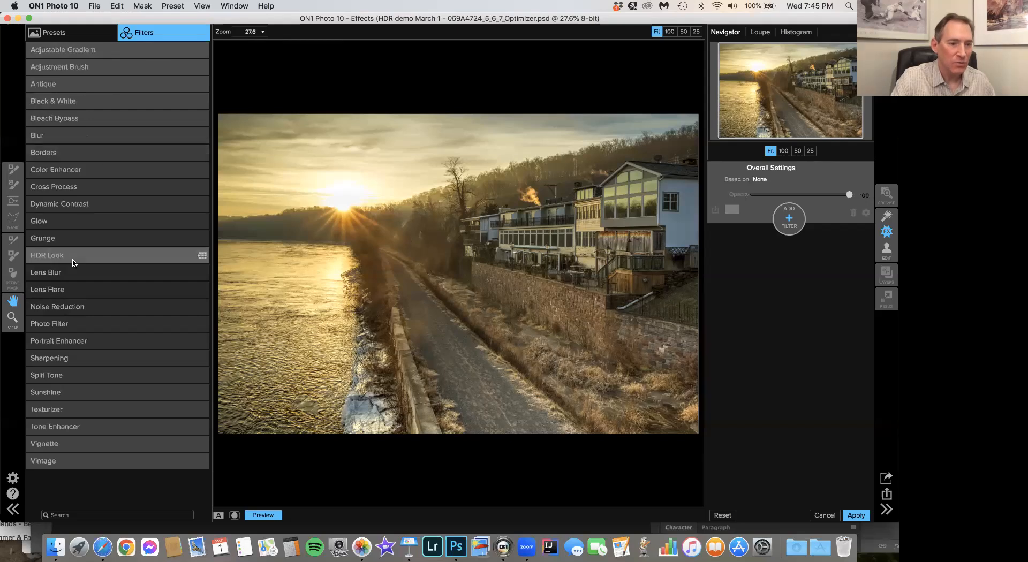
- Apply the HDR Look filter's Glow preset with Compression set to 72, comparing it with the original before returning to Photoshop
click(70, 257)
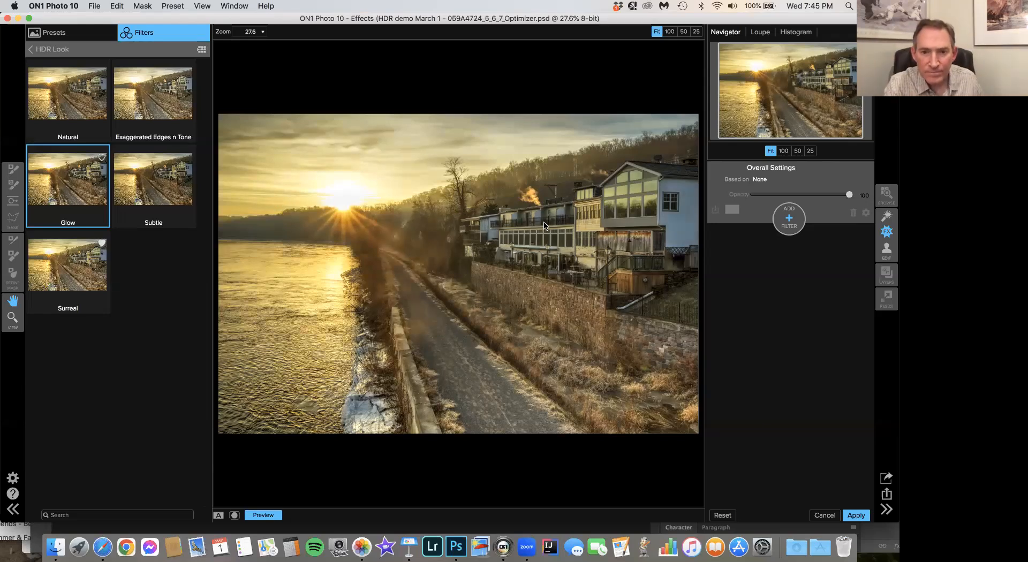
click(261, 515)
click(261, 515)
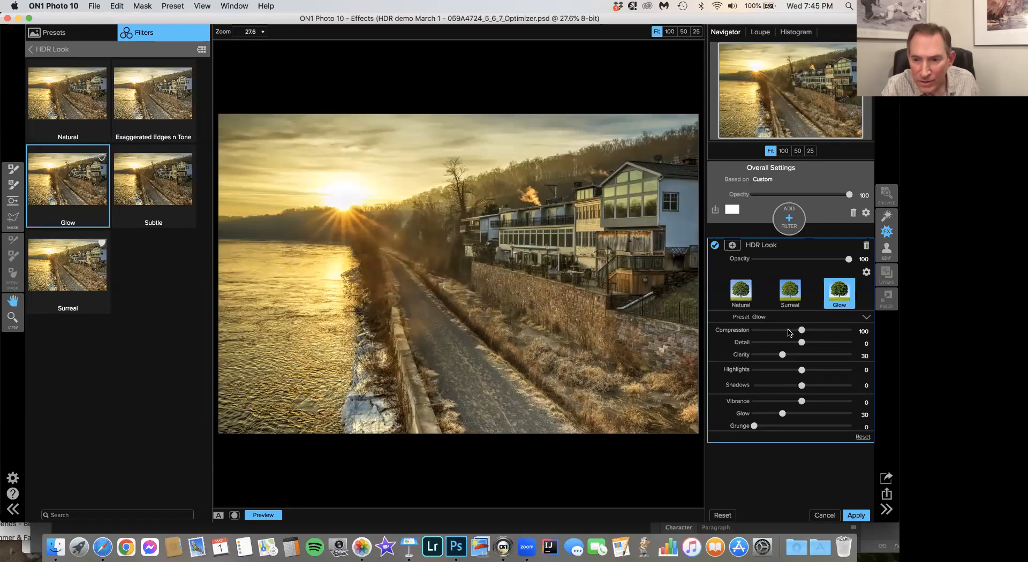
click(788, 331)
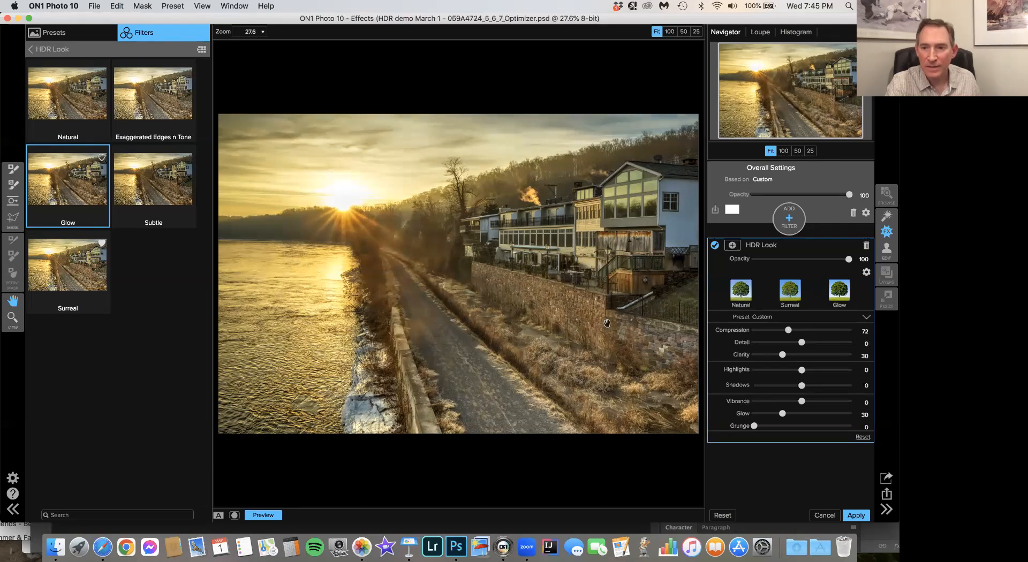
click(263, 516)
click(263, 517)
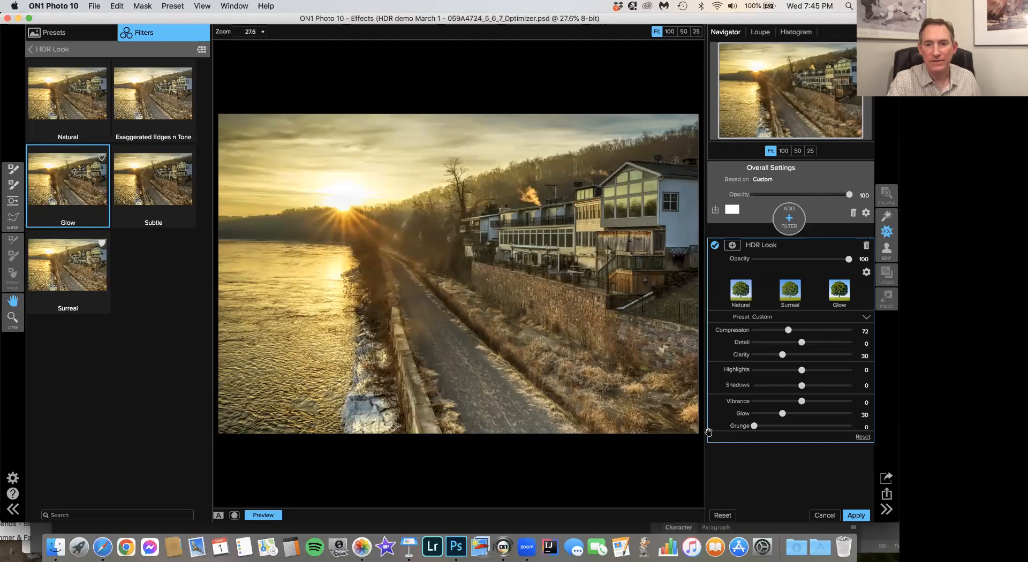
click(857, 516)
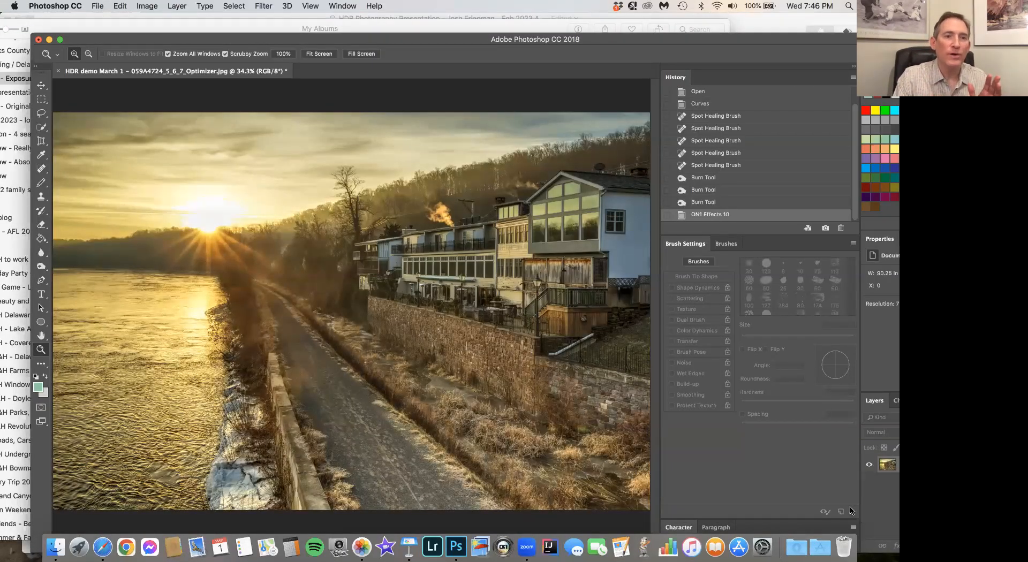
- Reopen the image in ON1 Effects 10 and reset all settings to clear the carried-over HDR Look filter
click(272, 6)
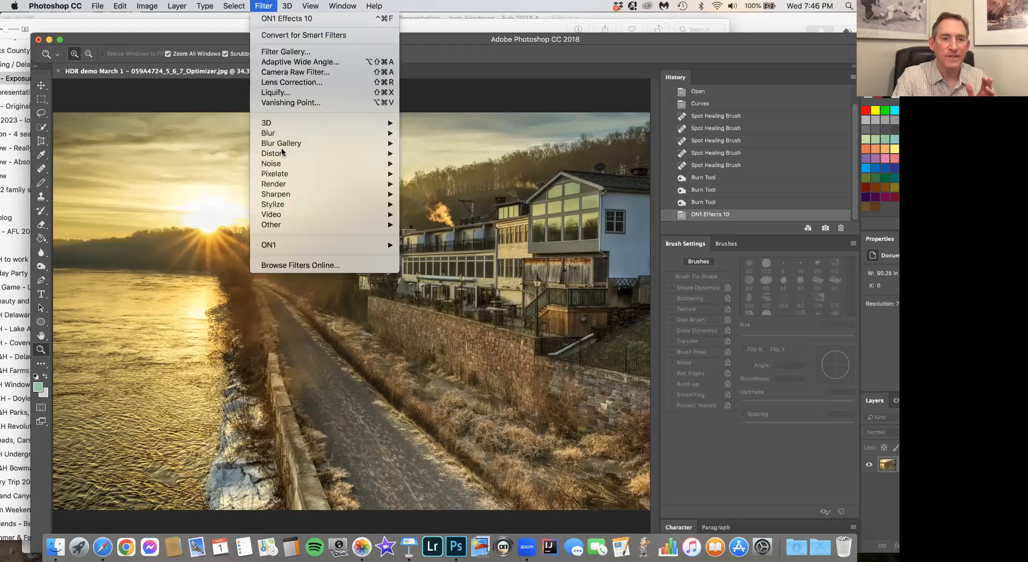
mouse_move(297, 247)
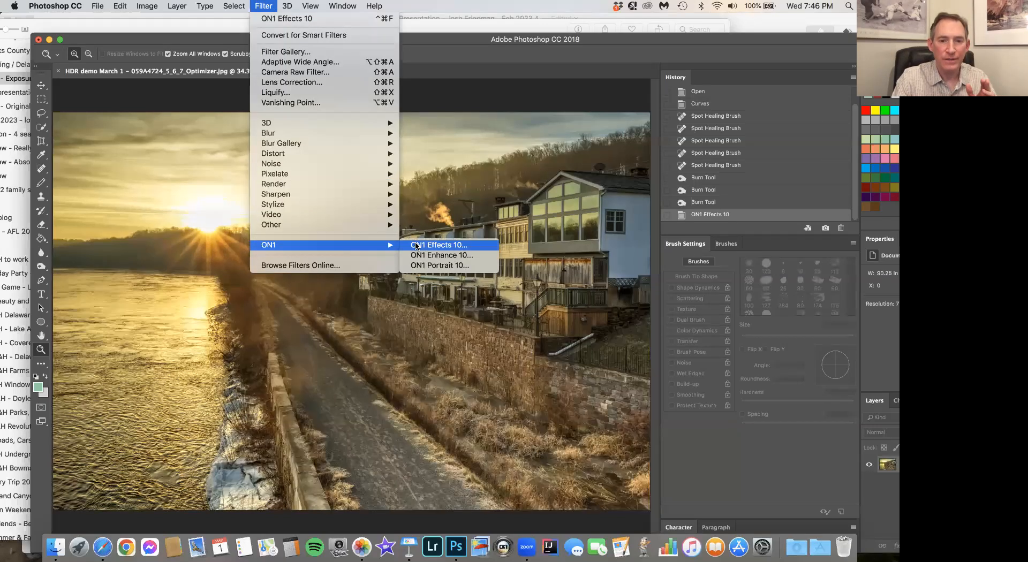
click(415, 245)
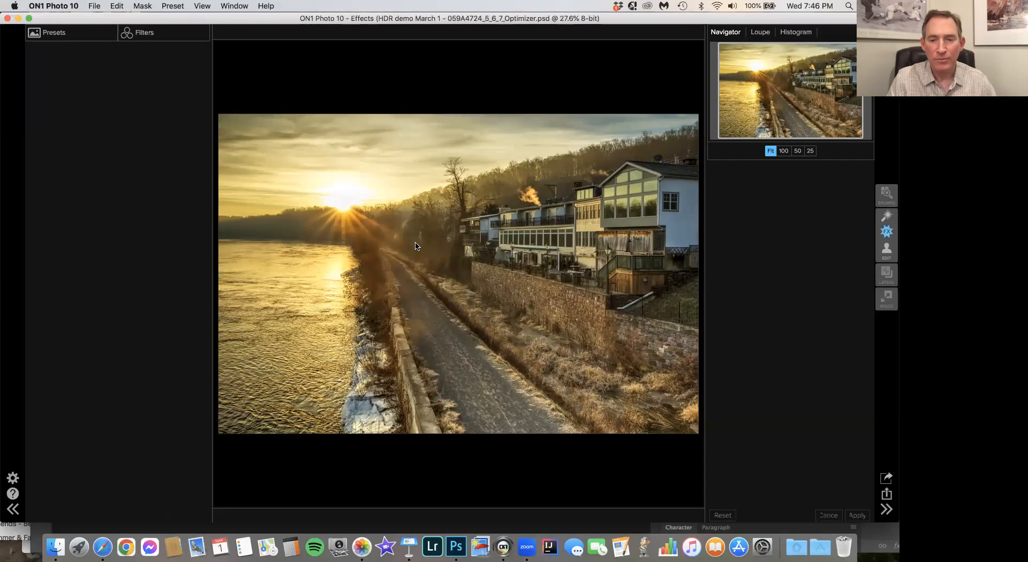
click(102, 6)
mouse_move(117, 6)
click(127, 82)
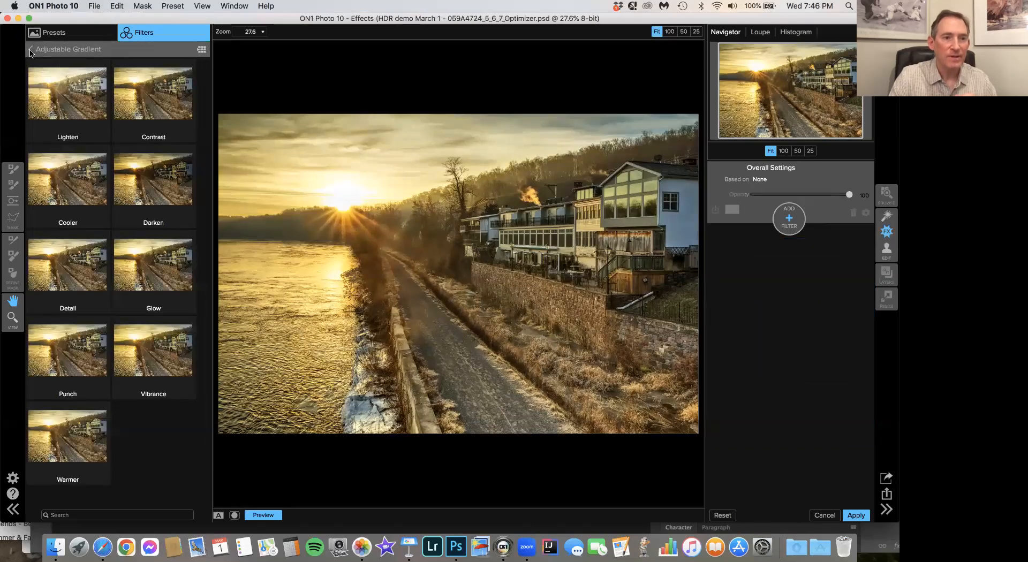
- Add an Adjustment Brush filter with its HDR preset to the image
click(31, 51)
click(56, 68)
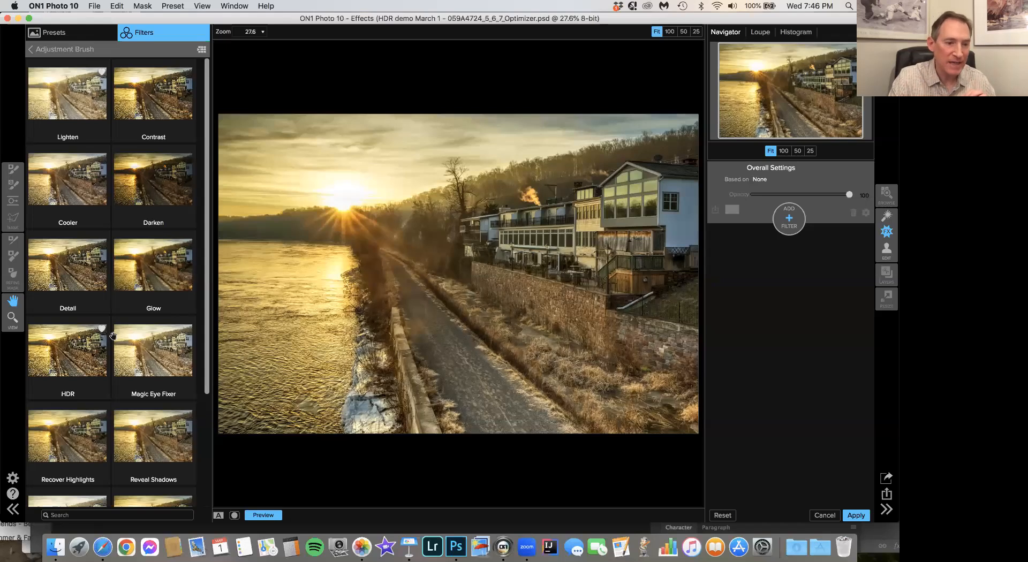
click(76, 358)
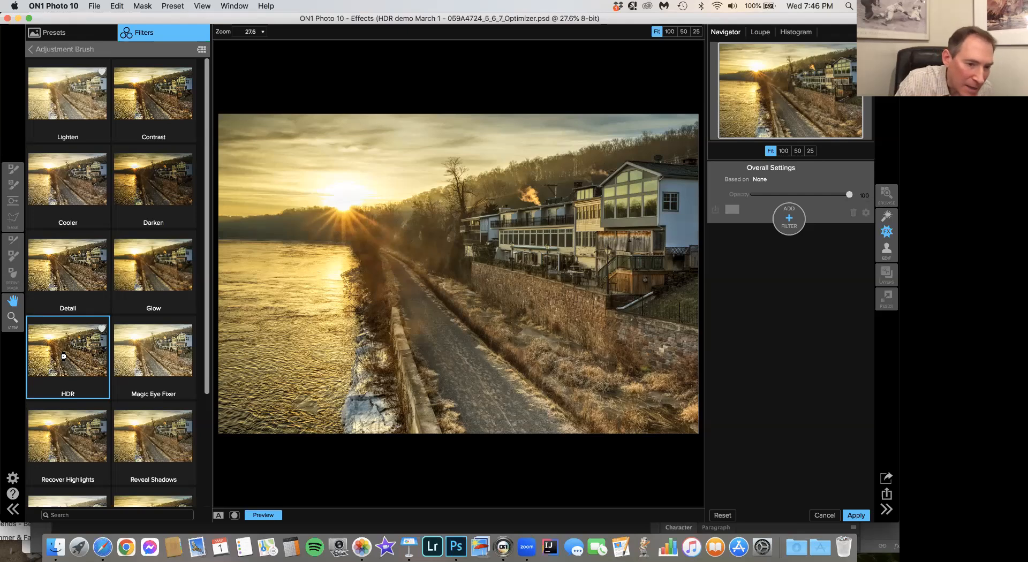
click(58, 356)
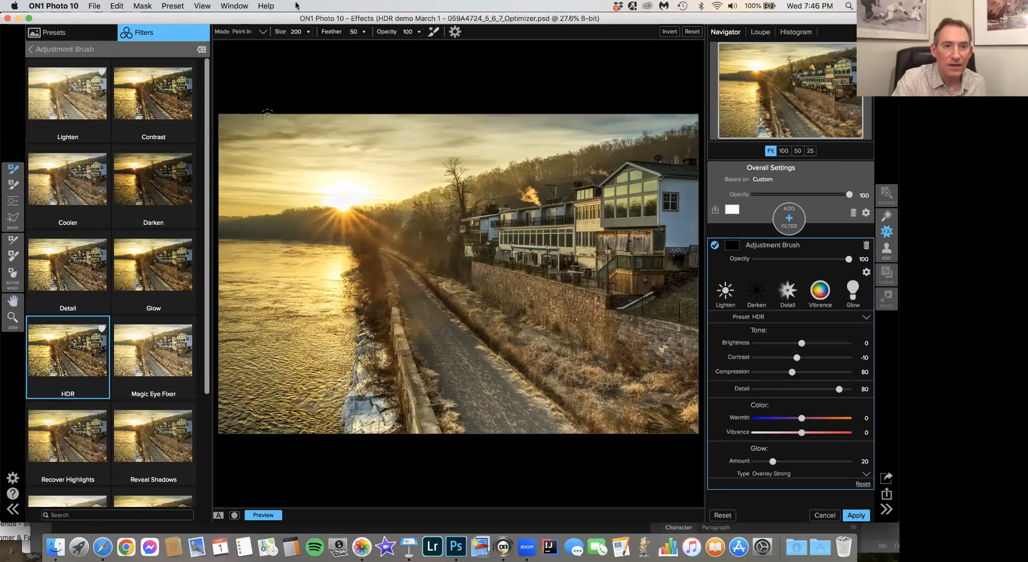
- Set the masking brush to size 500, feather 80 and opacity 60, and paint the HDR adjustment over the riverside buildings and stone wall
drag(166, 21, 165, 74)
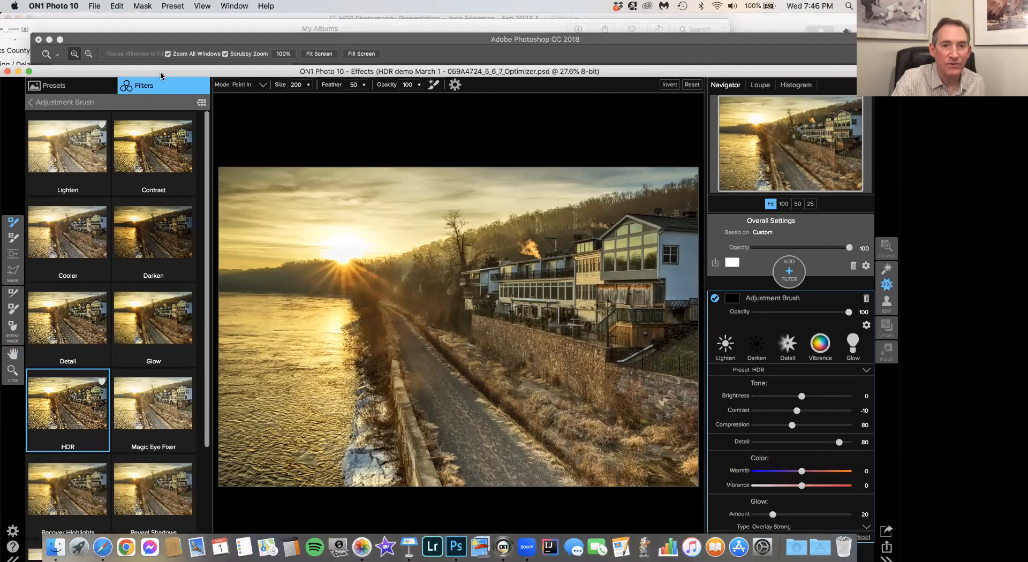
click(307, 86)
click(285, 96)
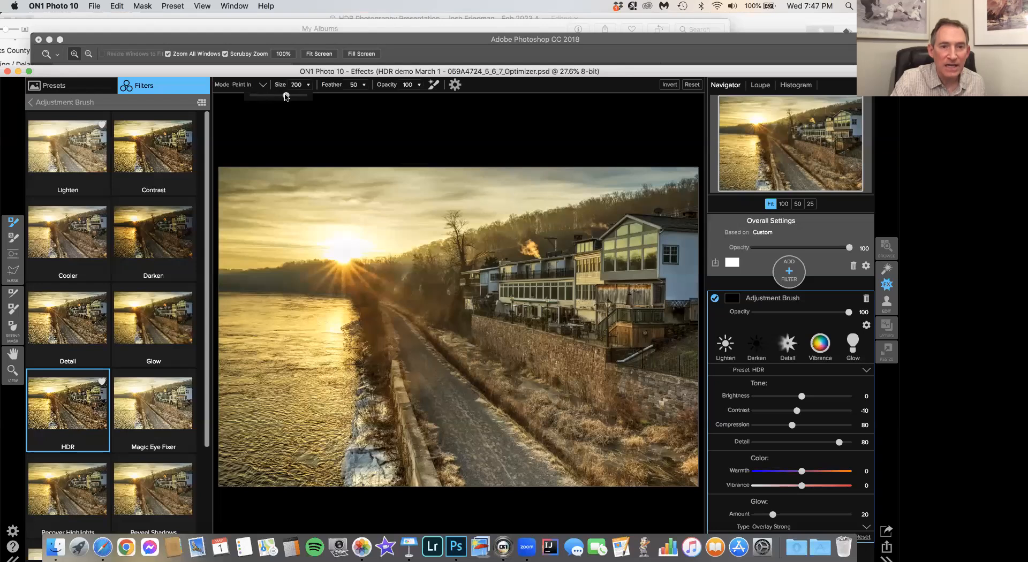
click(363, 86)
drag(351, 95, 349, 95)
click(419, 86)
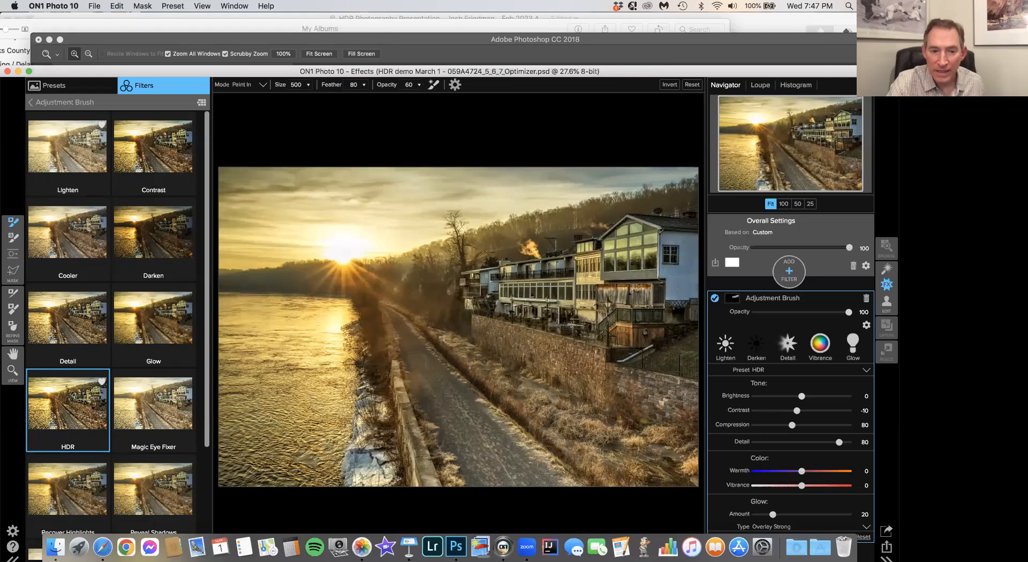
drag(142, 71, 141, 24)
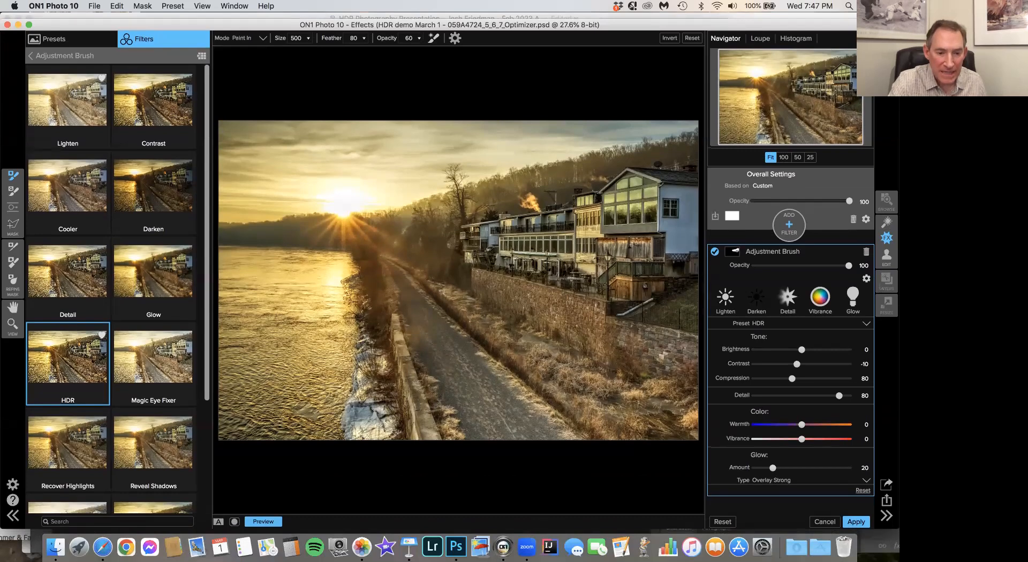
- Compare the brushed HDR effect with the original, lower the overall opacity to 82, and apply the result to return to Photoshop
click(270, 521)
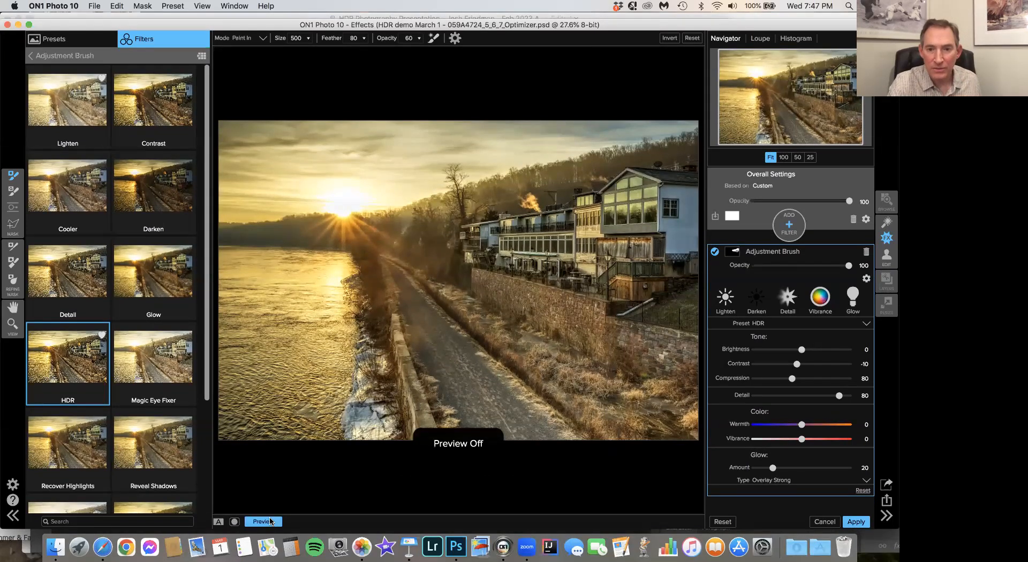
click(271, 522)
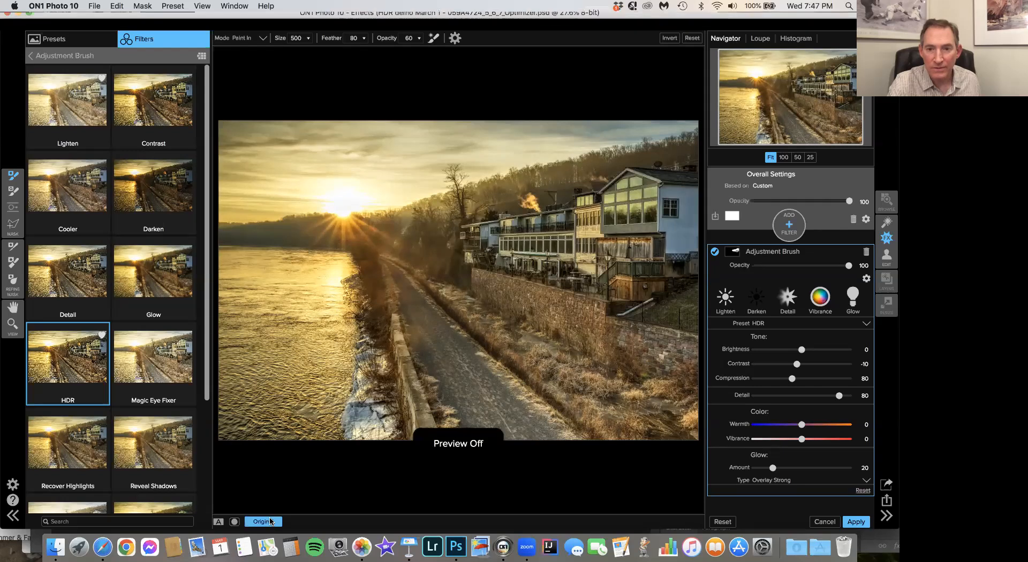
click(270, 521)
click(270, 521)
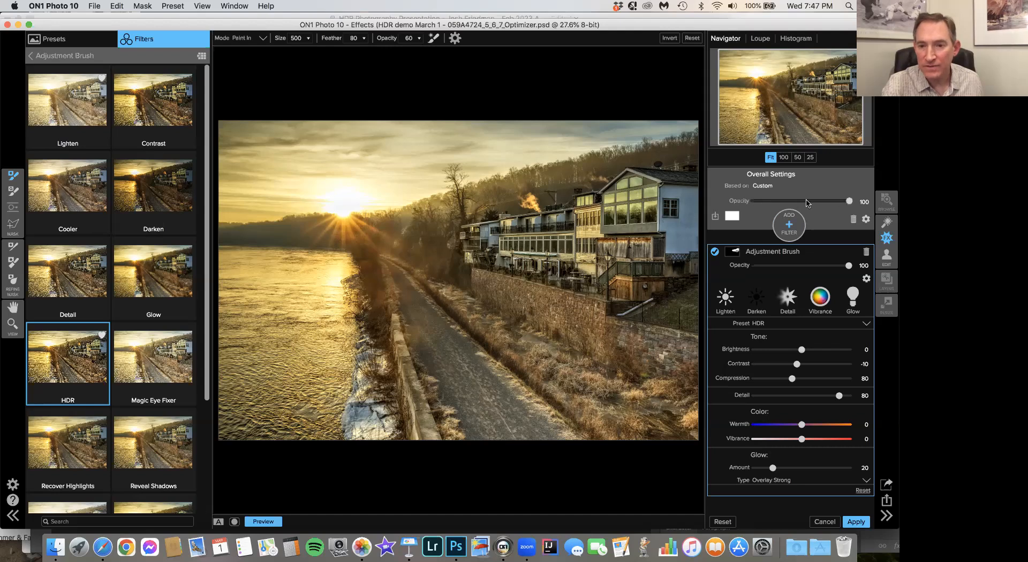
drag(849, 202, 836, 202)
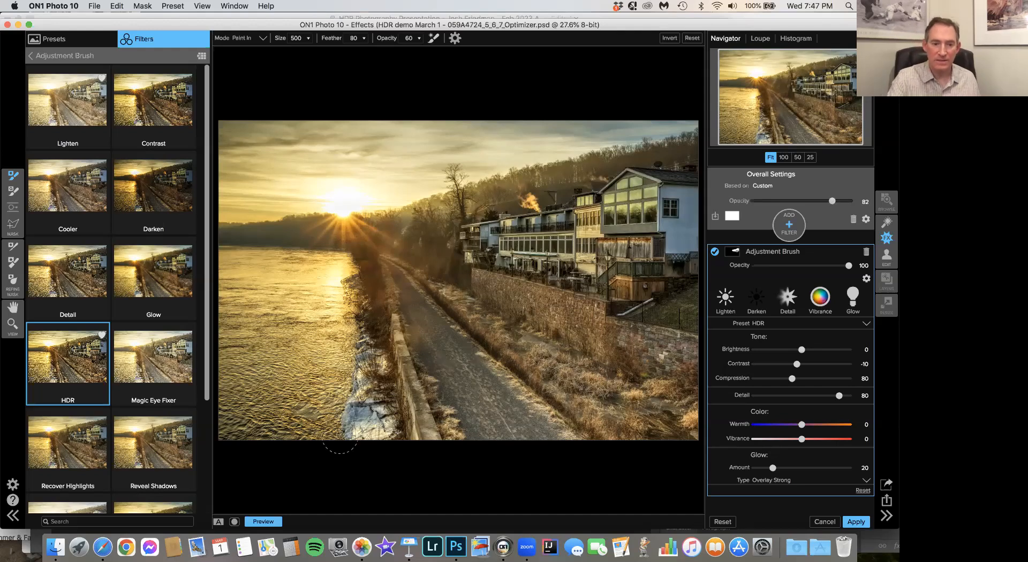
click(263, 522)
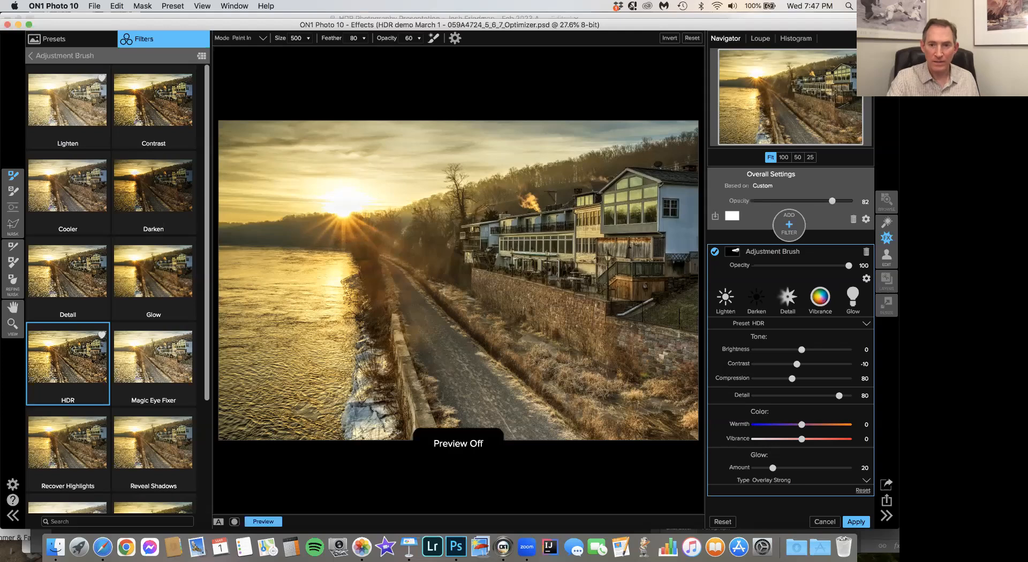
click(263, 521)
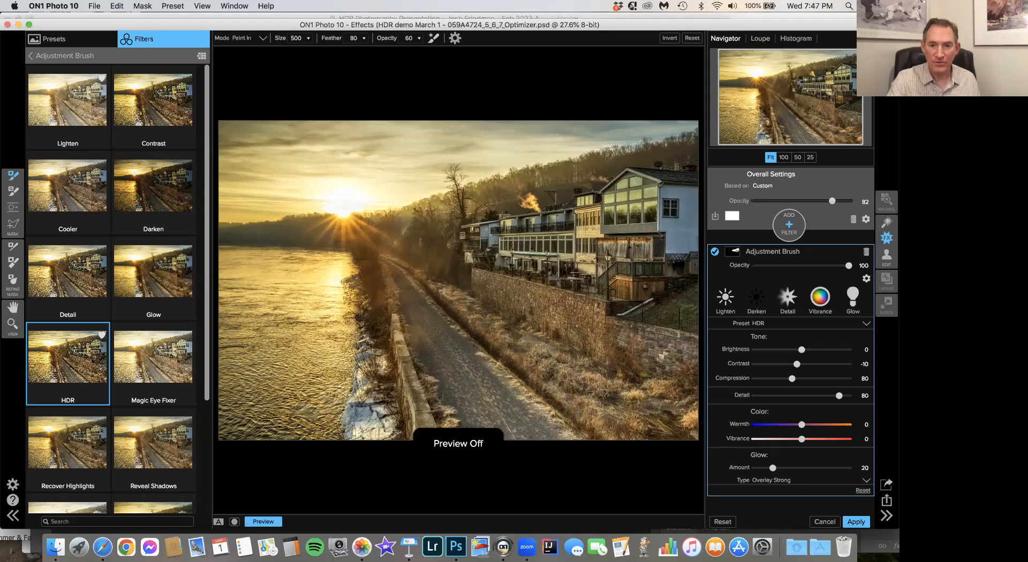
click(855, 522)
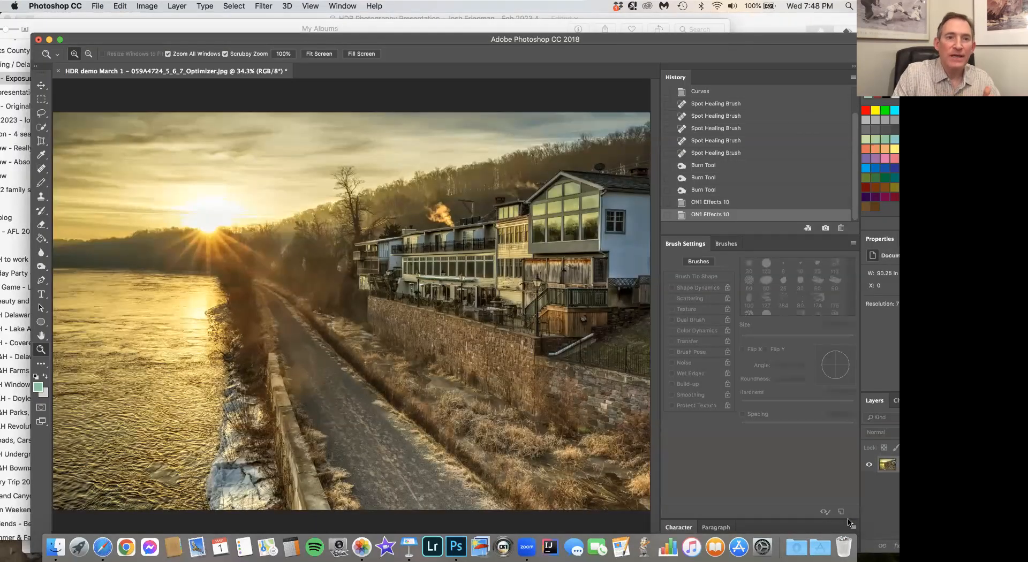
- Reopen the image in ON1 Effects 10 and reset all settings to clear the carried-over Adjustment Brush filter
click(260, 7)
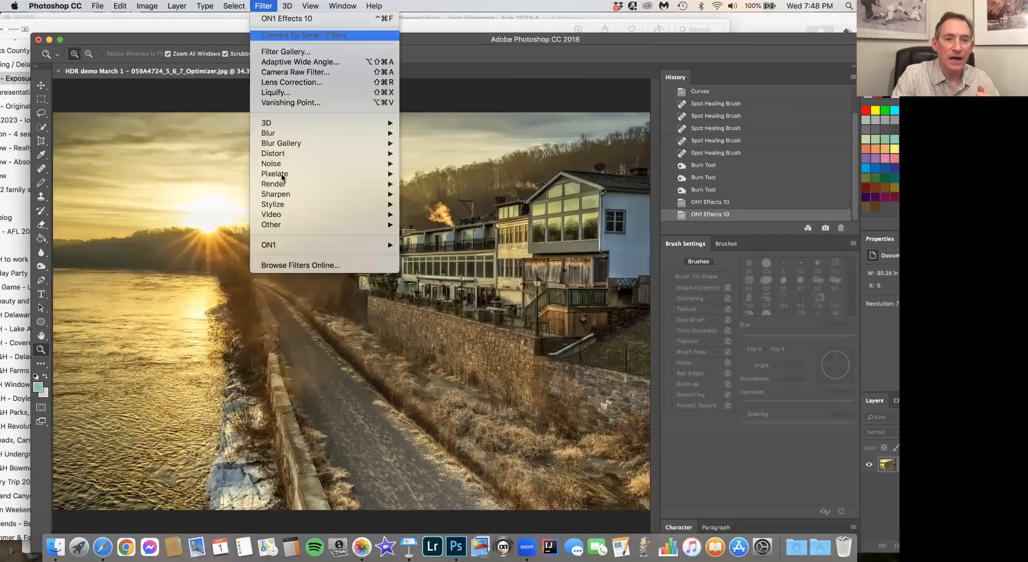
mouse_move(297, 245)
click(456, 246)
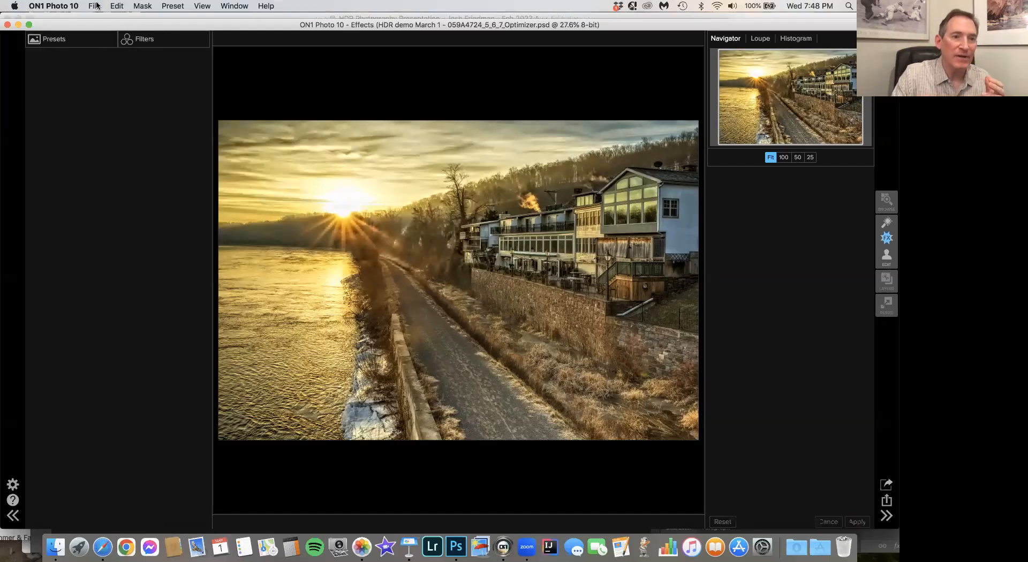
click(93, 6)
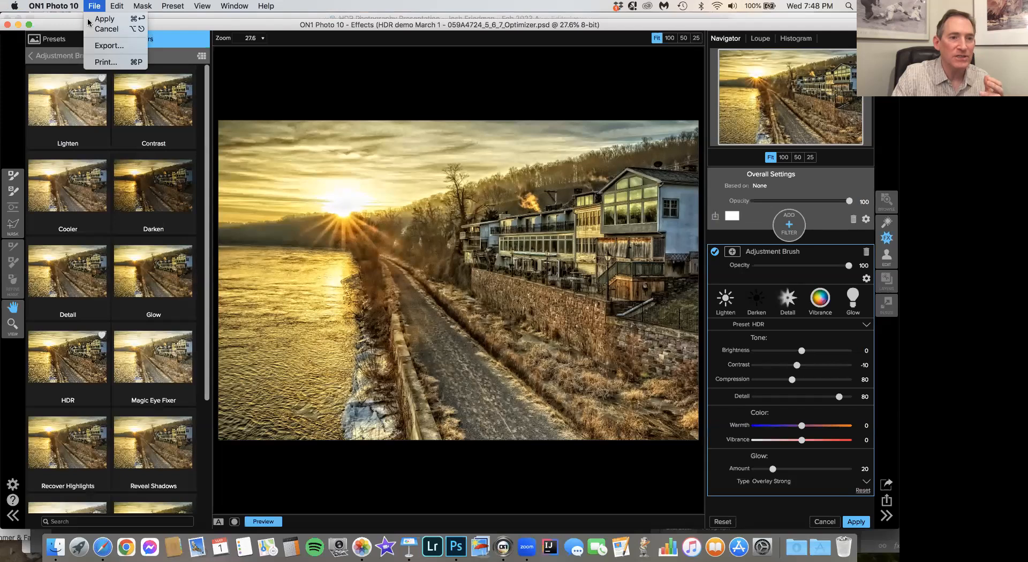
mouse_move(125, 4)
click(129, 82)
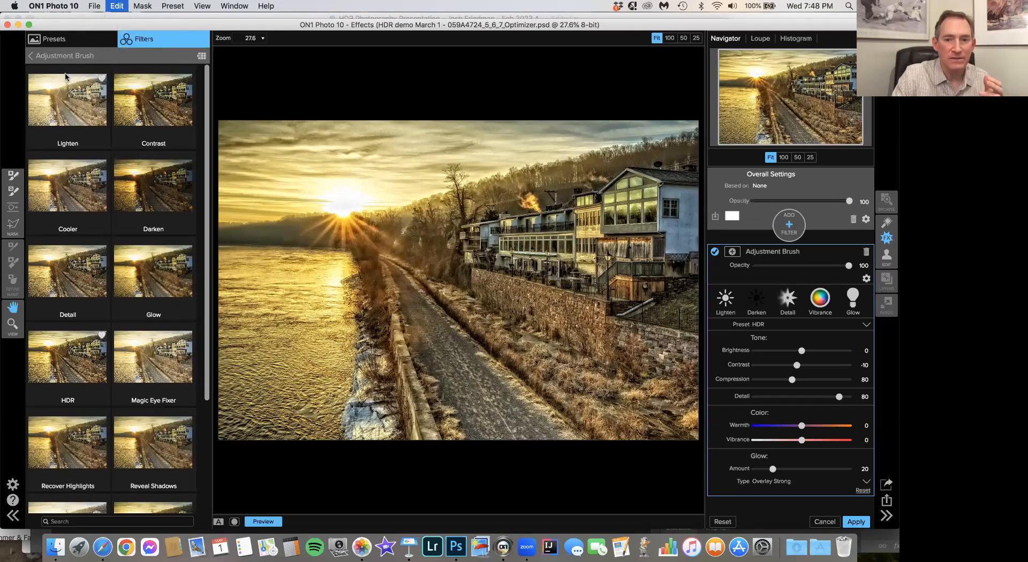
- Add the Vignette filter with the Center Spot preset and compare it with the original
click(30, 56)
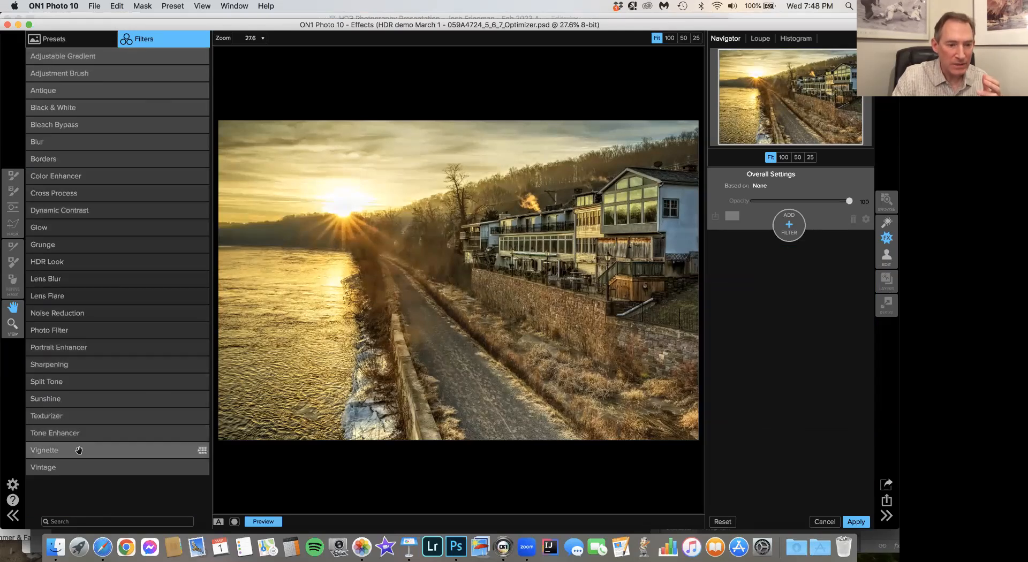
click(77, 450)
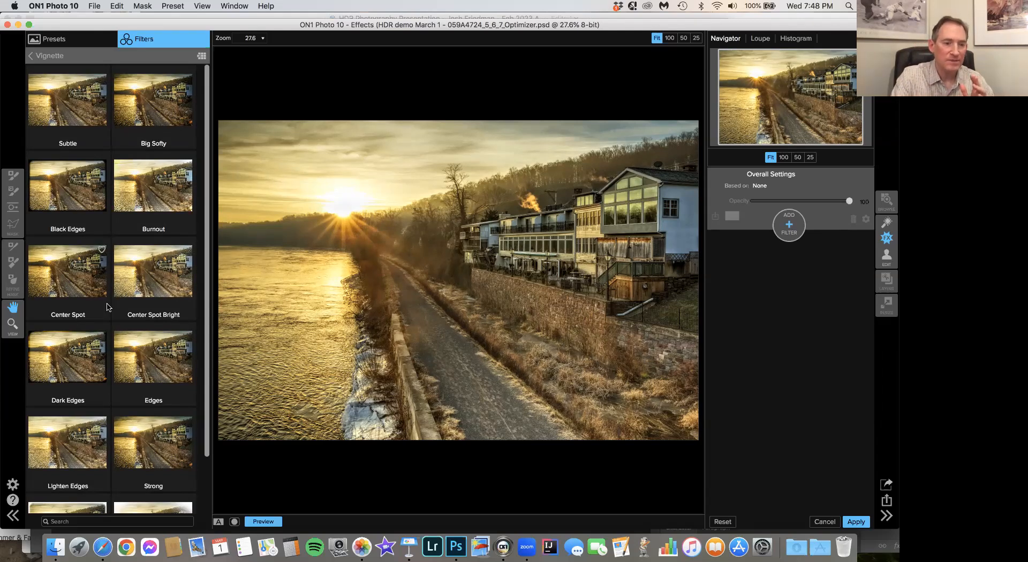
scroll(107, 307, down, 2)
scroll(88, 360, up, 2)
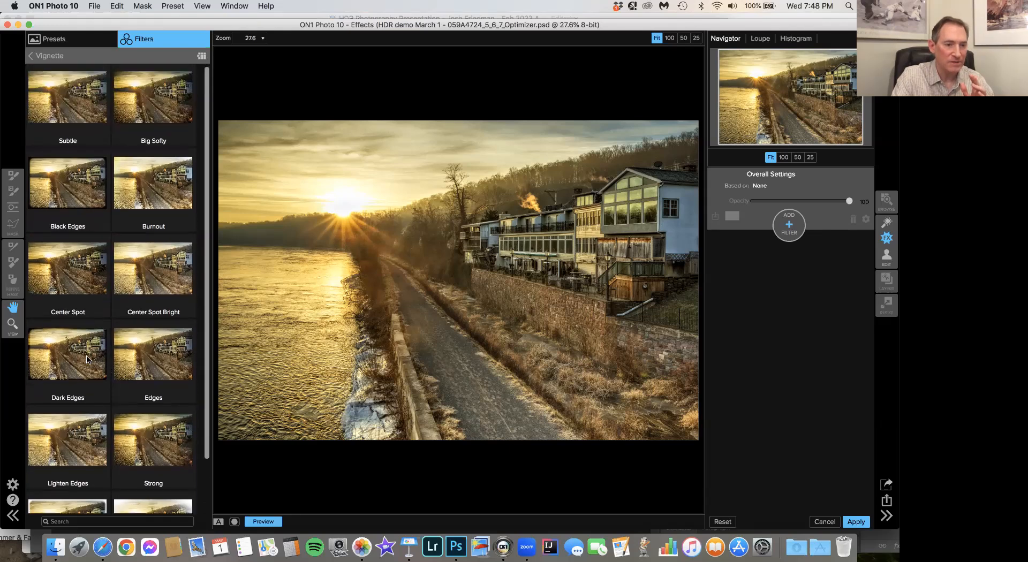
click(69, 281)
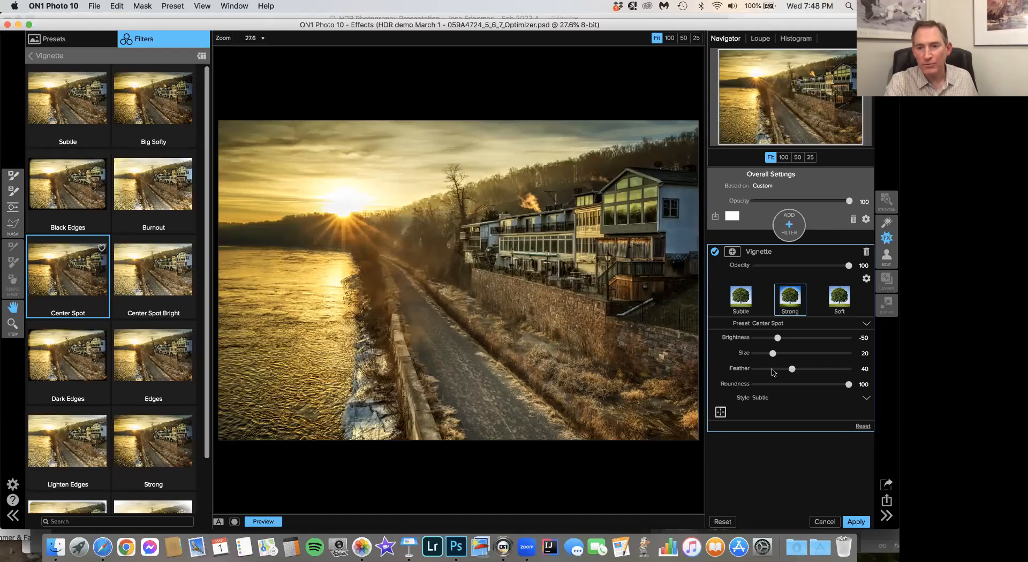
click(261, 522)
click(261, 523)
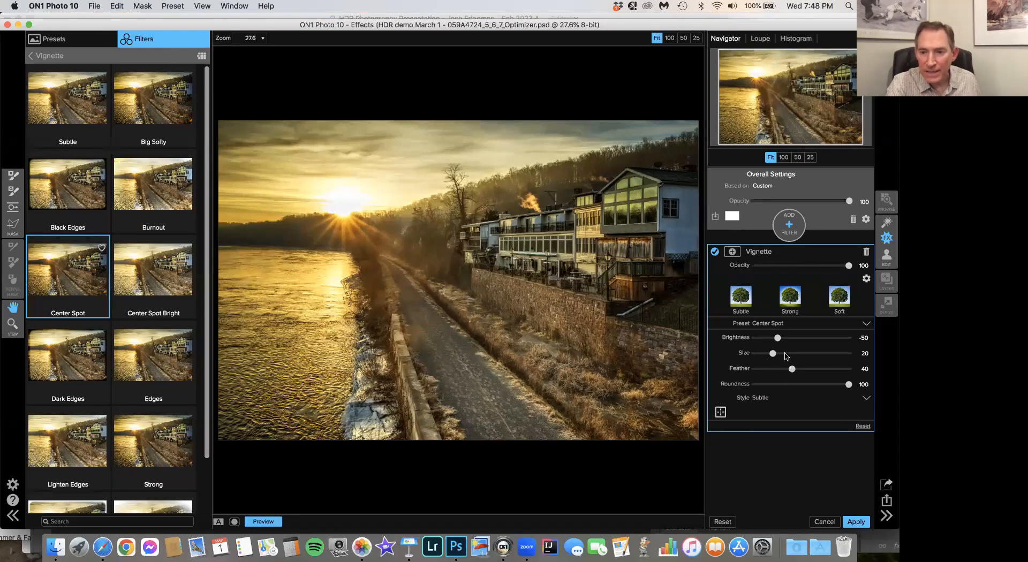
- Set the vignette's Size to 42 and Roundness to 45, and compare the result with the original
click(786, 353)
click(793, 353)
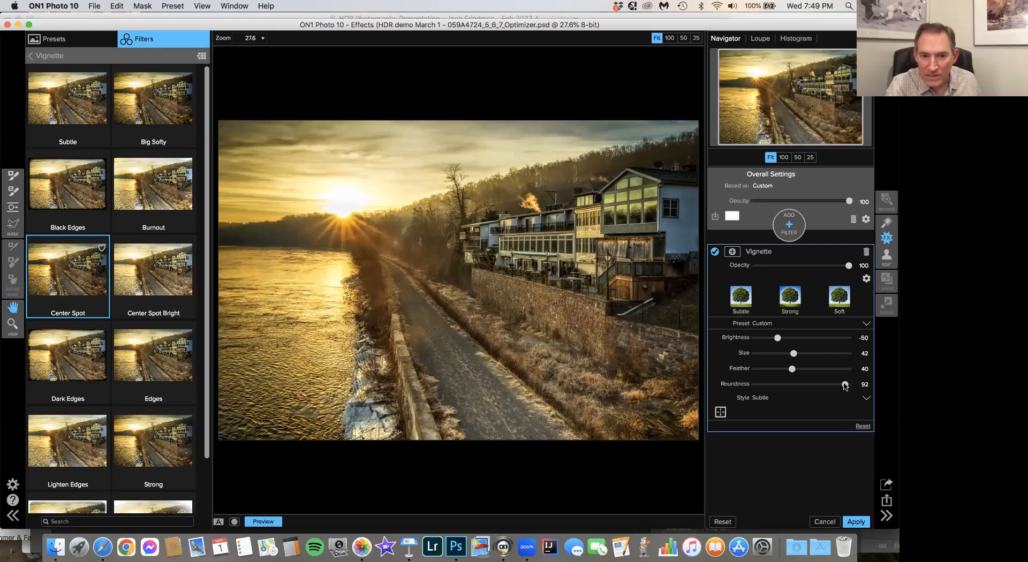
drag(845, 385, 824, 391)
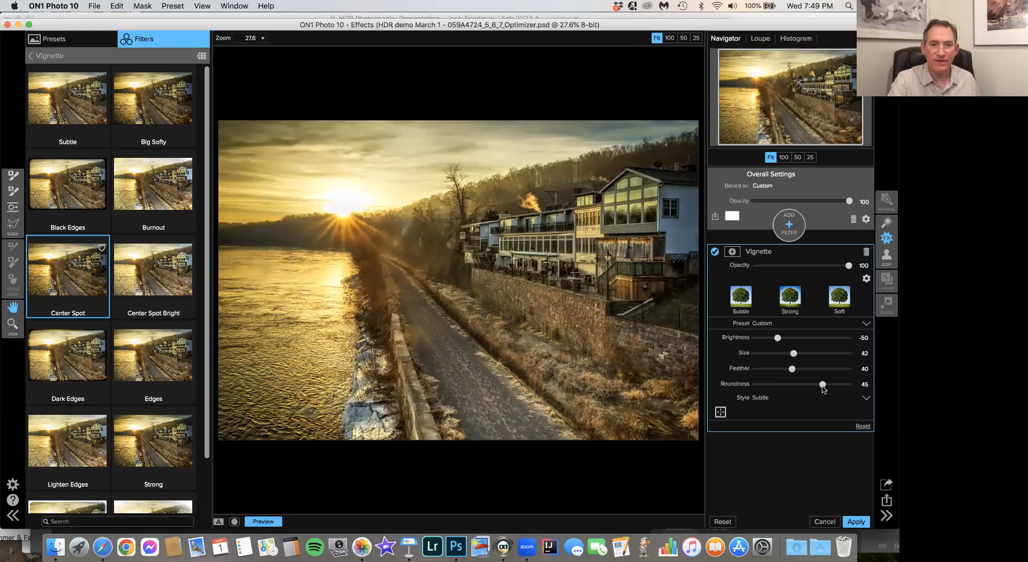
click(257, 521)
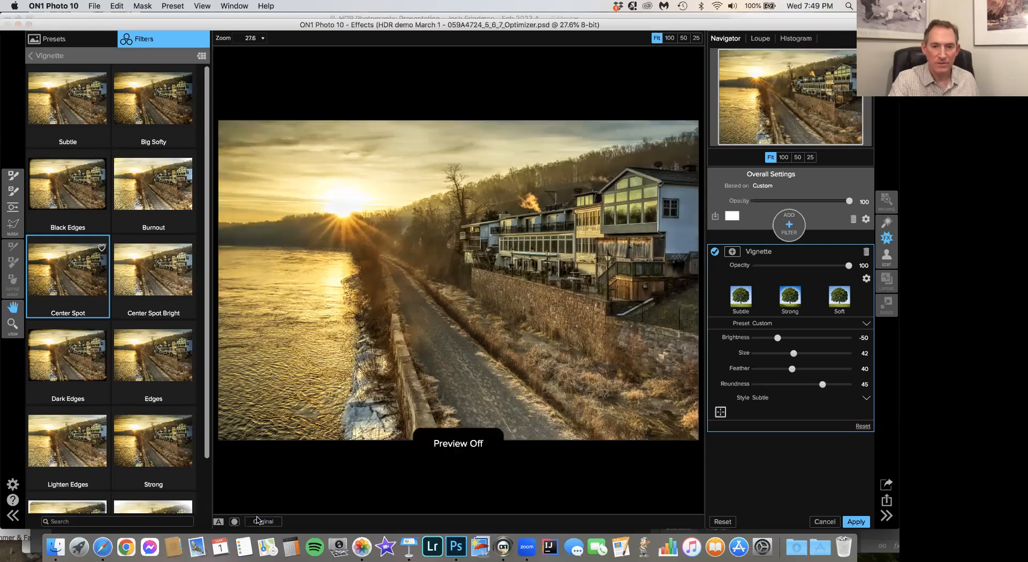
click(257, 521)
click(258, 521)
click(258, 521)
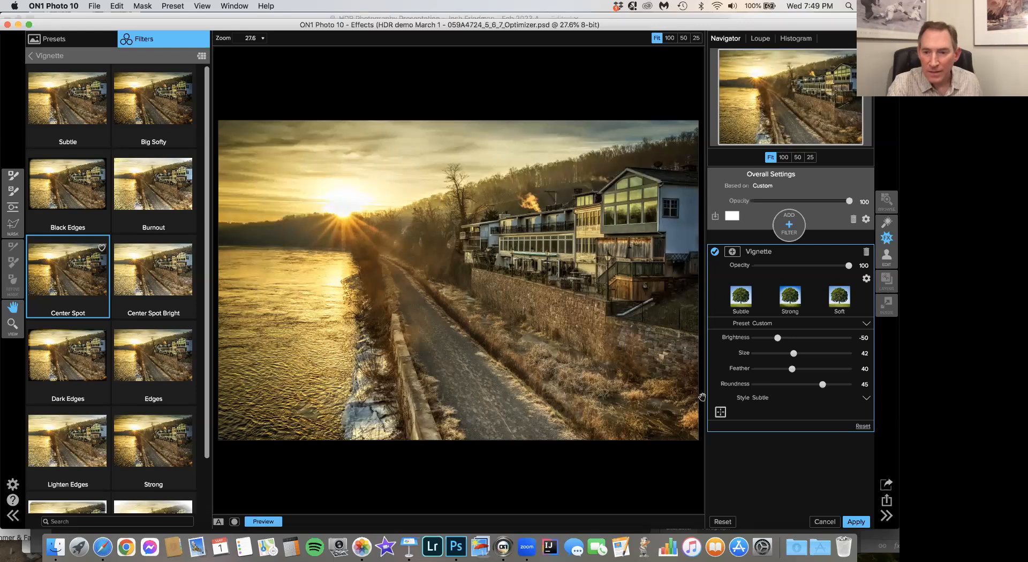
- Set the vignette's Size to 58 and Feather to 76, compare it with the original, and apply it to return to Photoshop
click(809, 354)
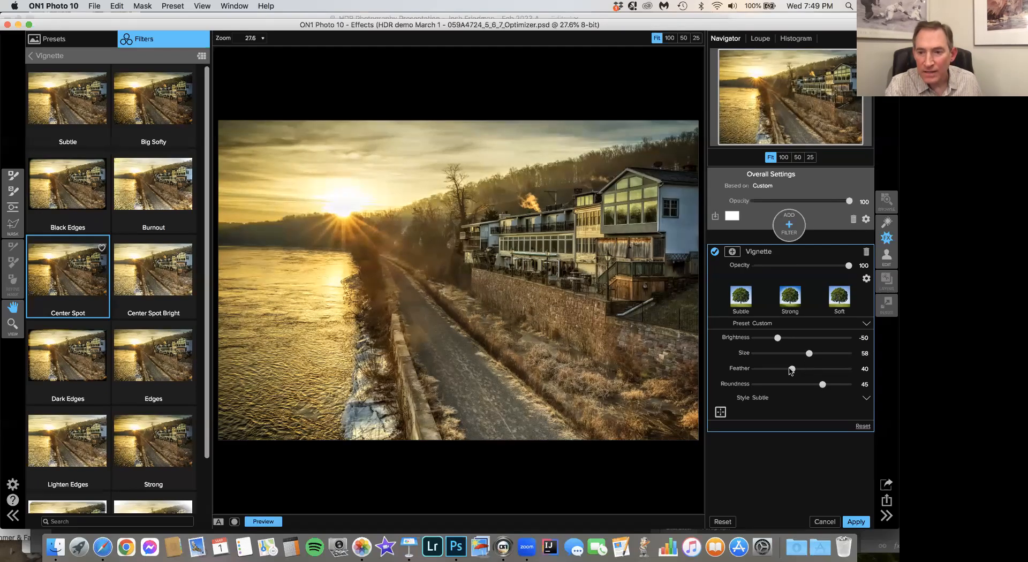
drag(791, 370, 828, 368)
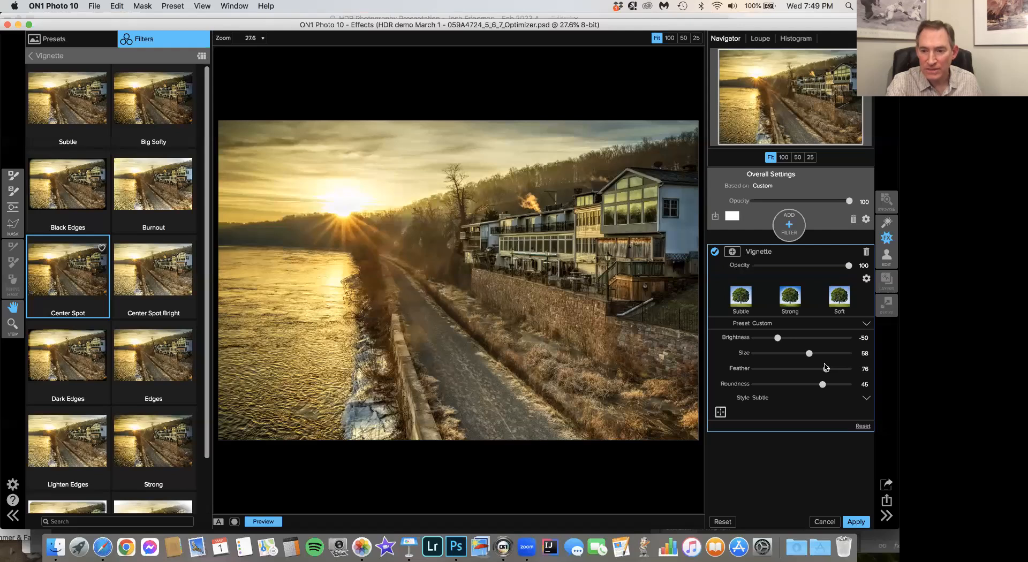
drag(826, 368, 827, 367)
click(265, 522)
click(265, 522)
click(265, 523)
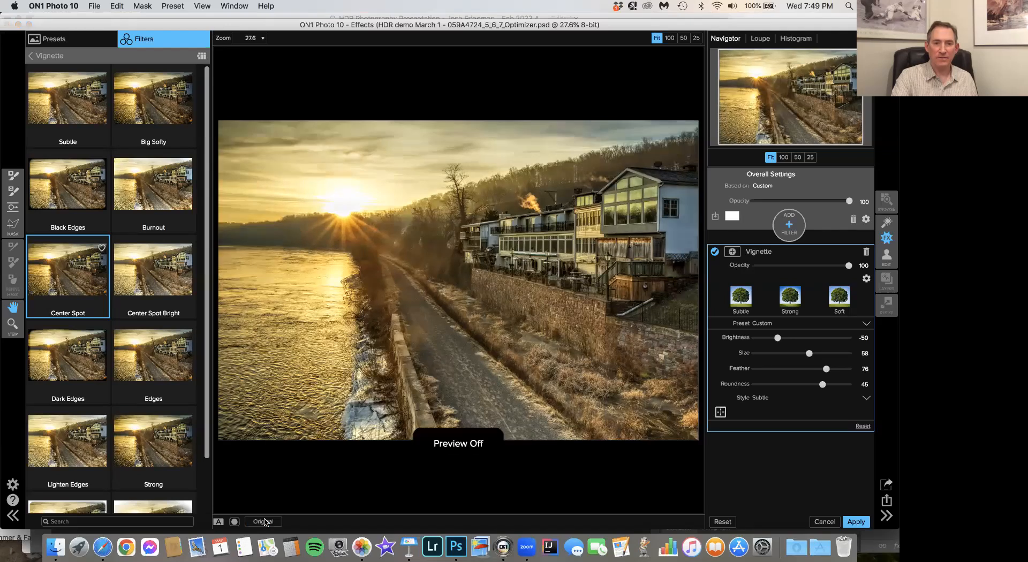
click(265, 522)
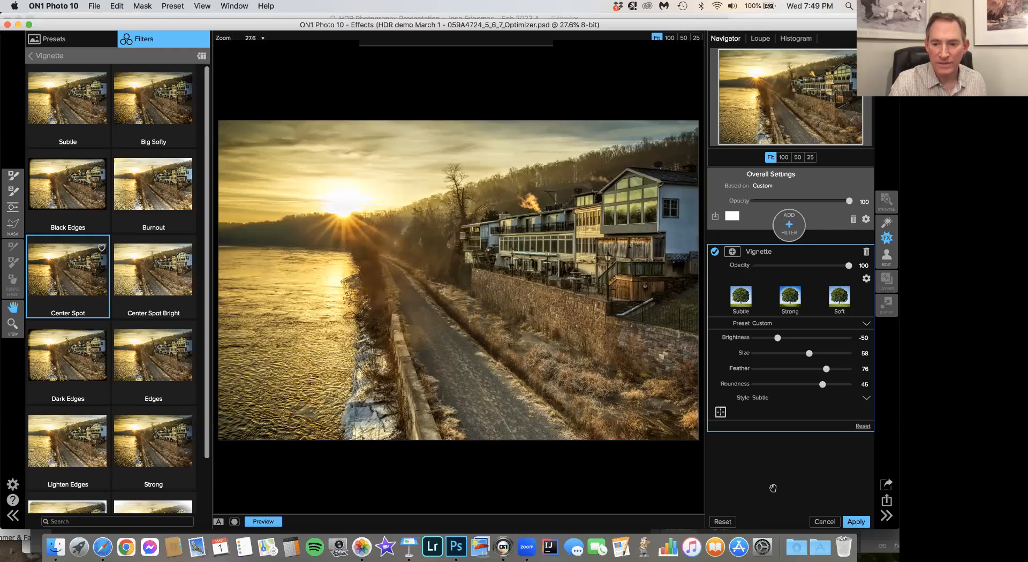
click(856, 521)
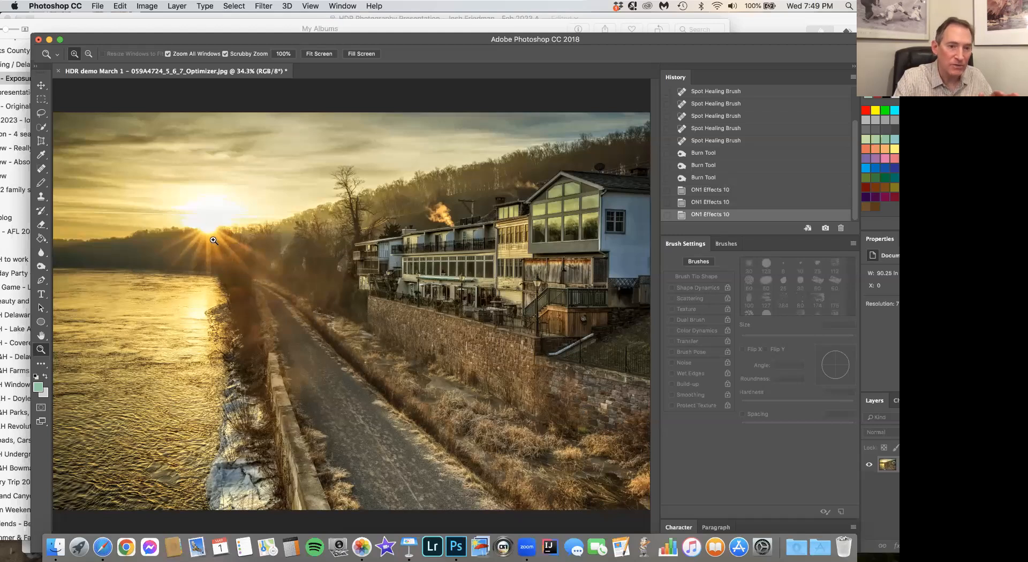
- Set the Clone Stamp brush size to 428 px and clone the sky beside the sun over the blown-out glow around it
click(208, 223)
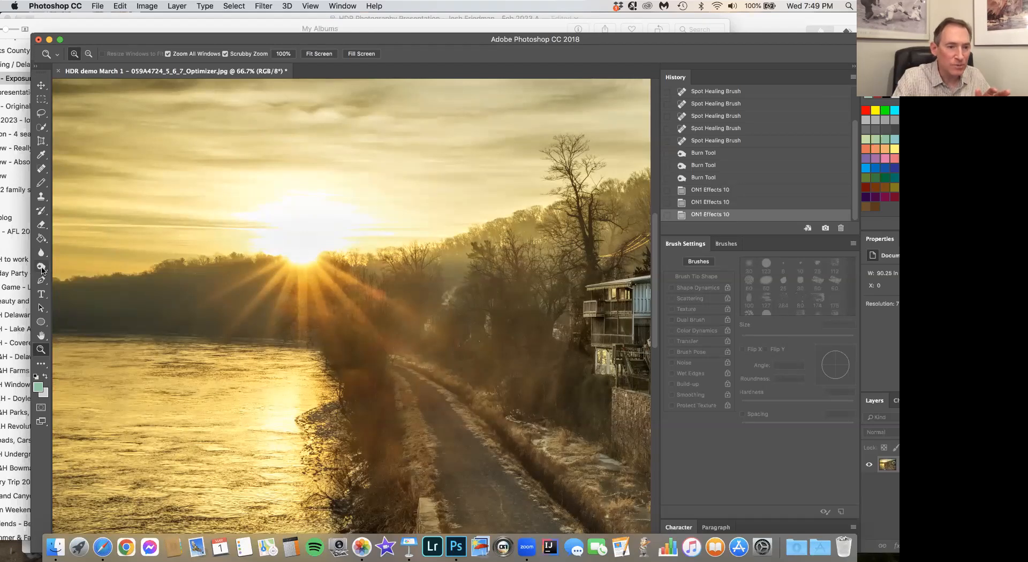
click(39, 199)
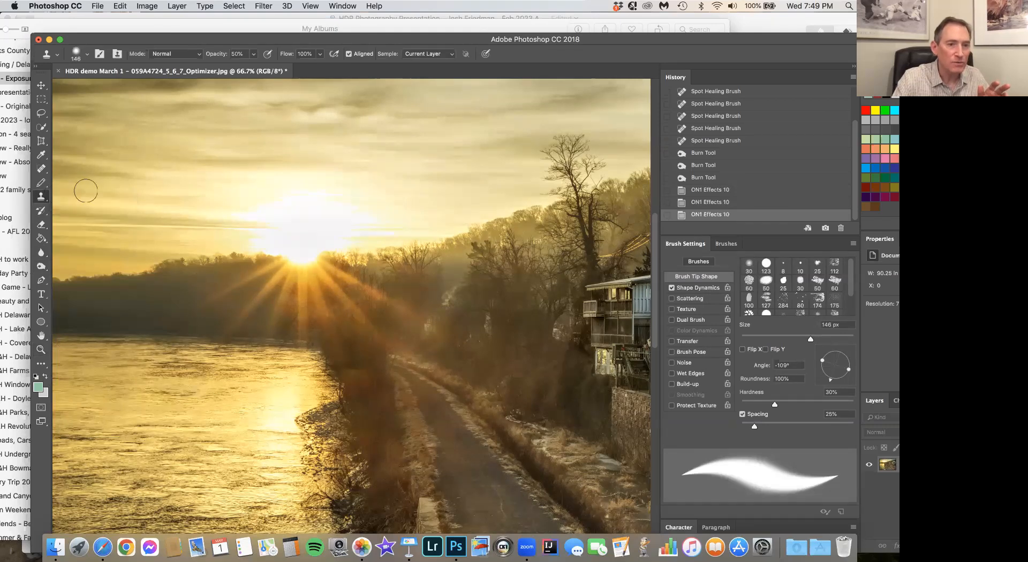
click(87, 54)
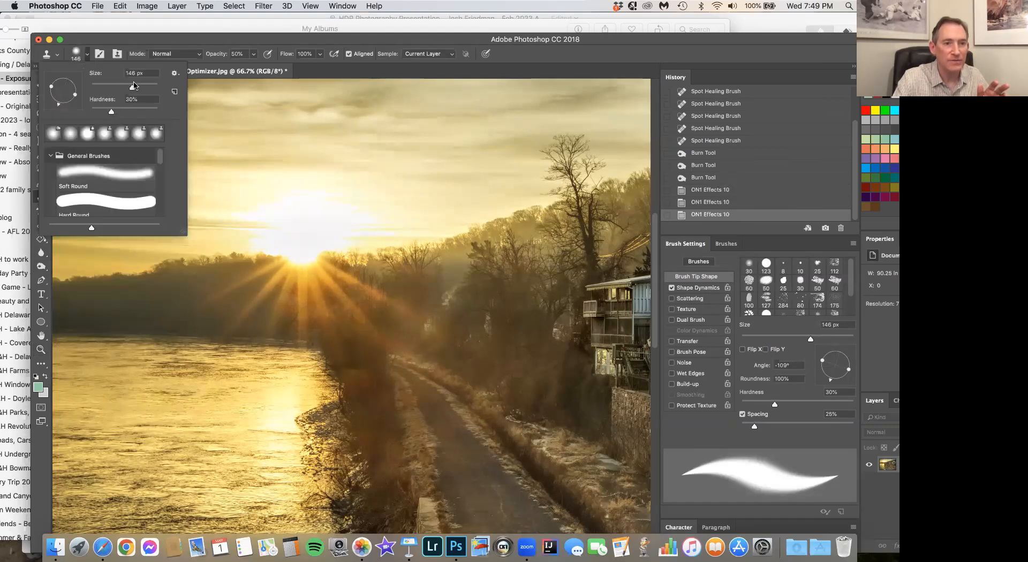
click(143, 86)
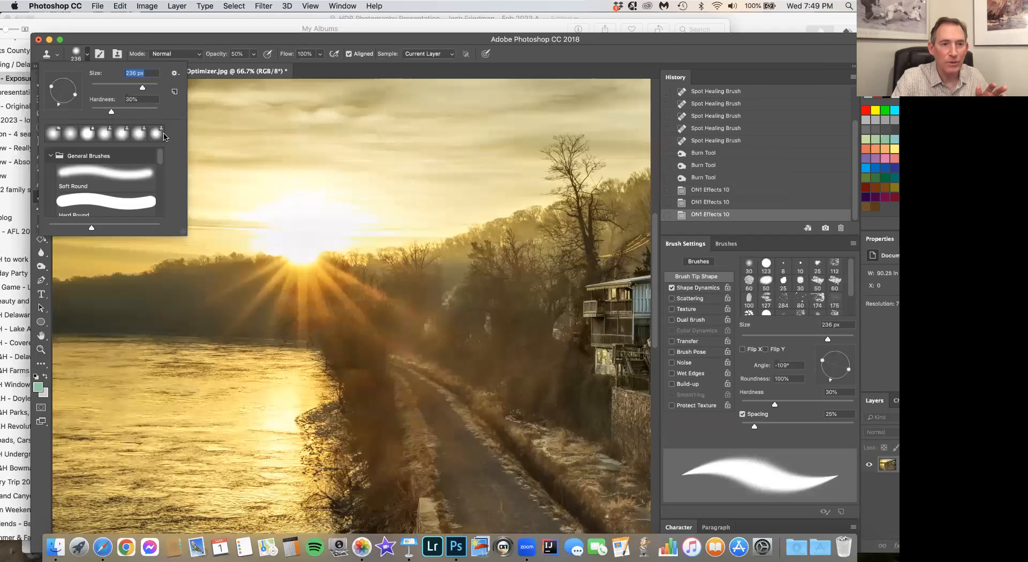
drag(146, 87, 149, 86)
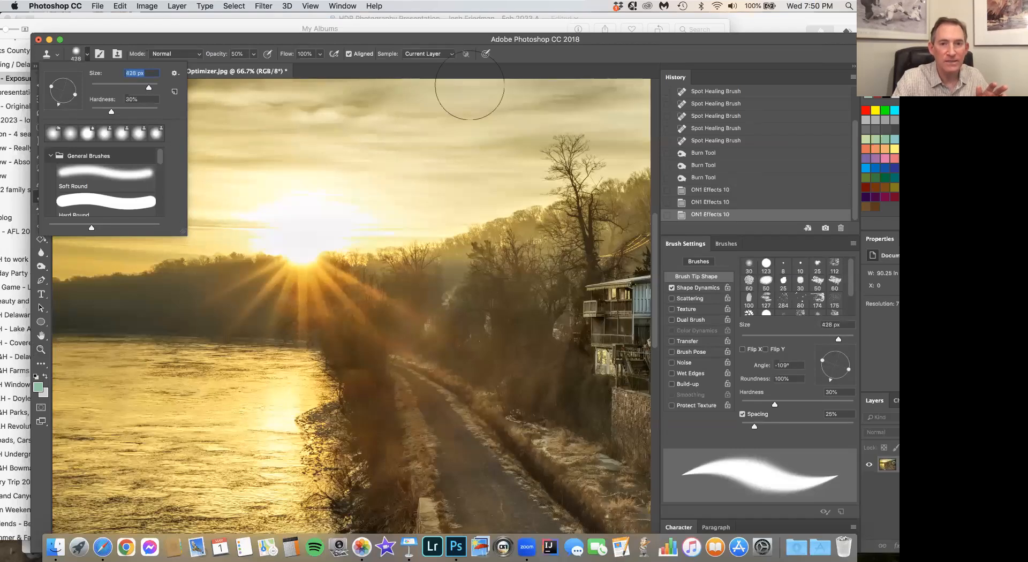
click(528, 72)
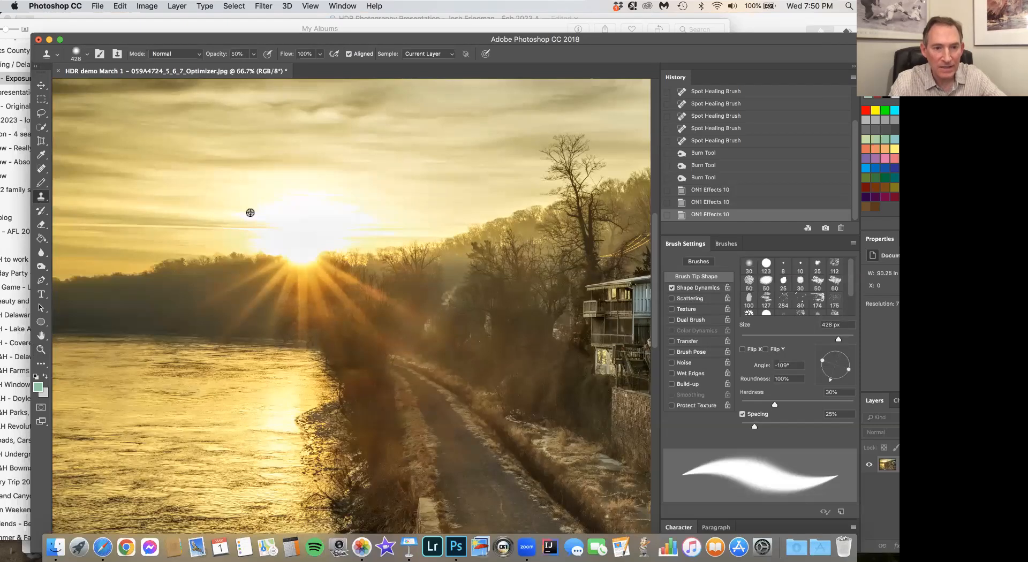
alt+click(250, 212)
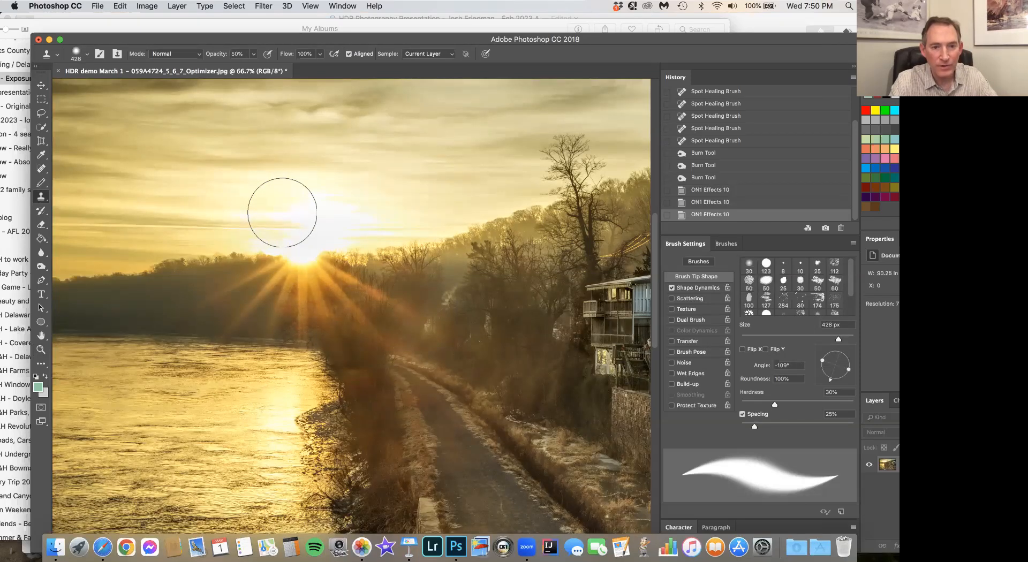
drag(282, 211, 308, 213)
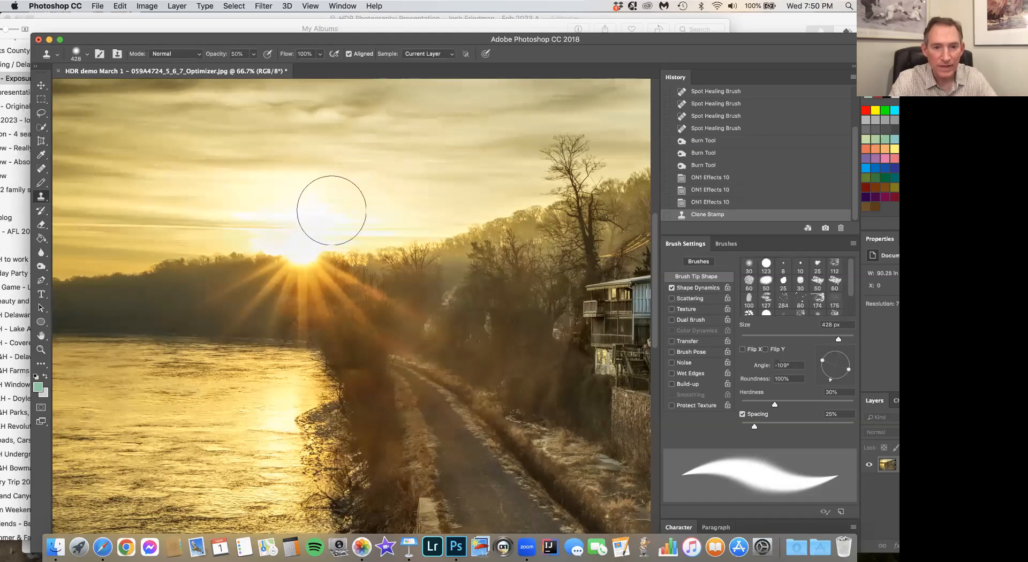
click(281, 212)
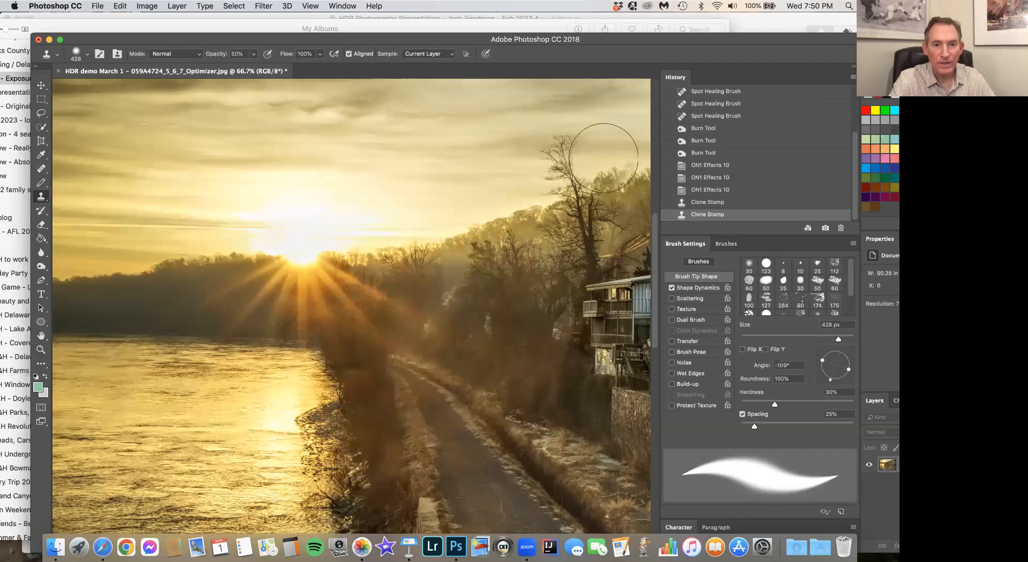
- Compare the sun area before and after the two Clone Stamp strokes and view the whole image
click(714, 191)
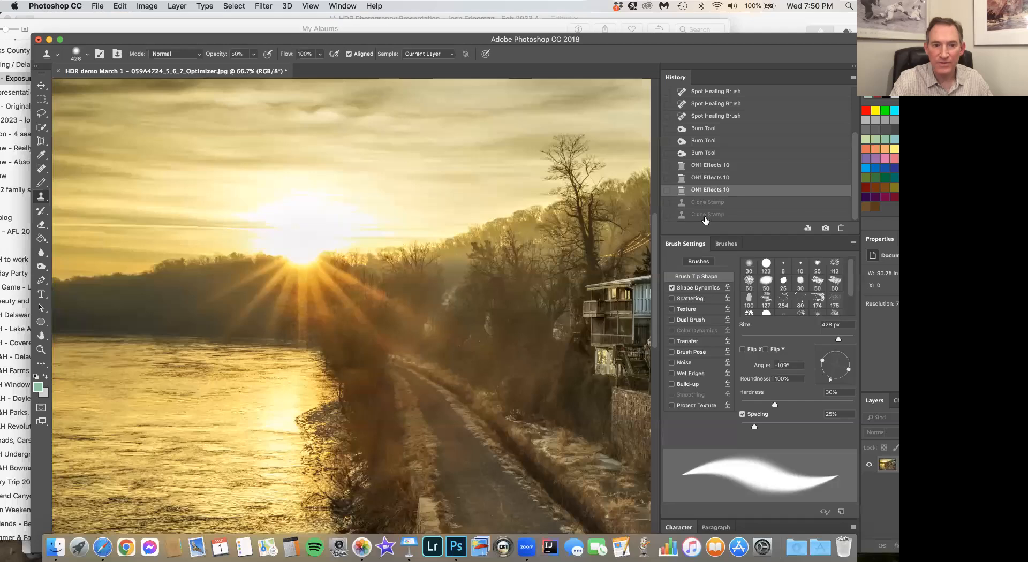
click(707, 215)
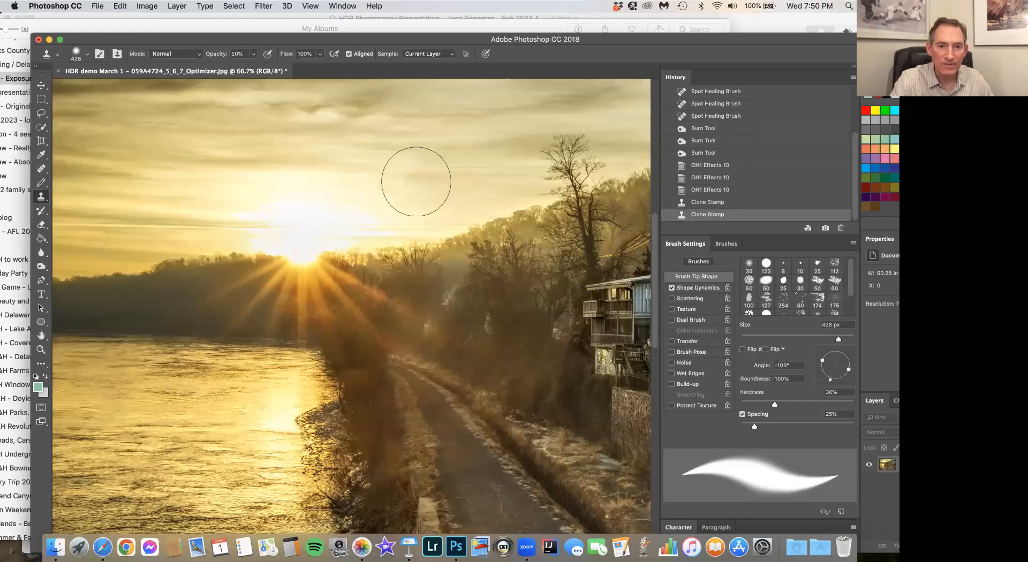
click(712, 191)
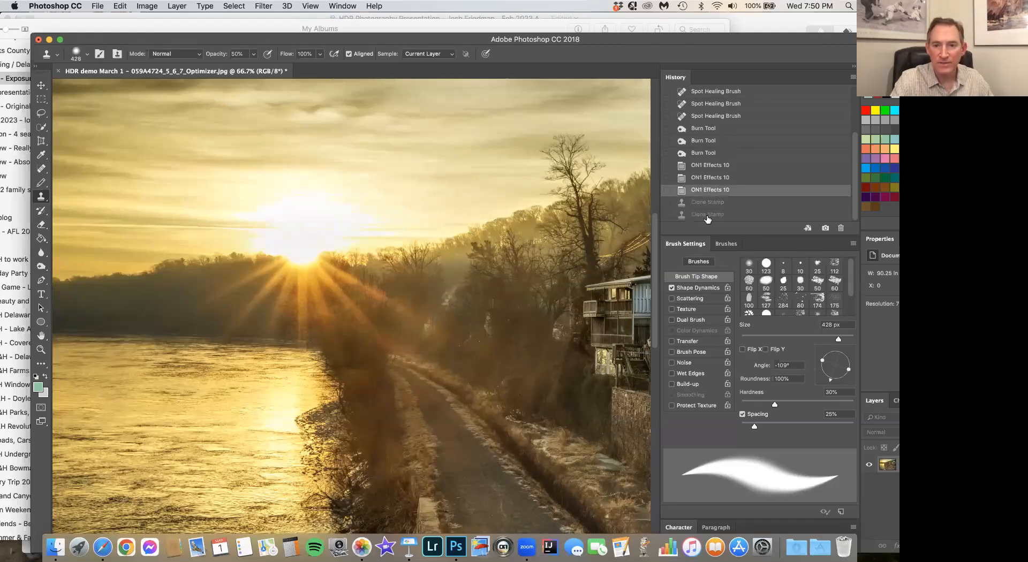
click(706, 215)
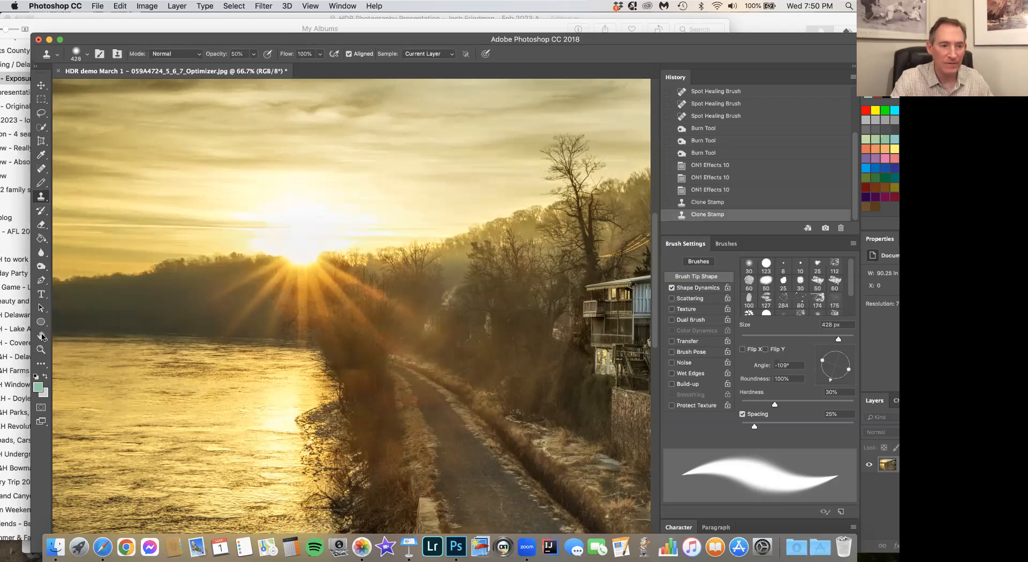
click(43, 350)
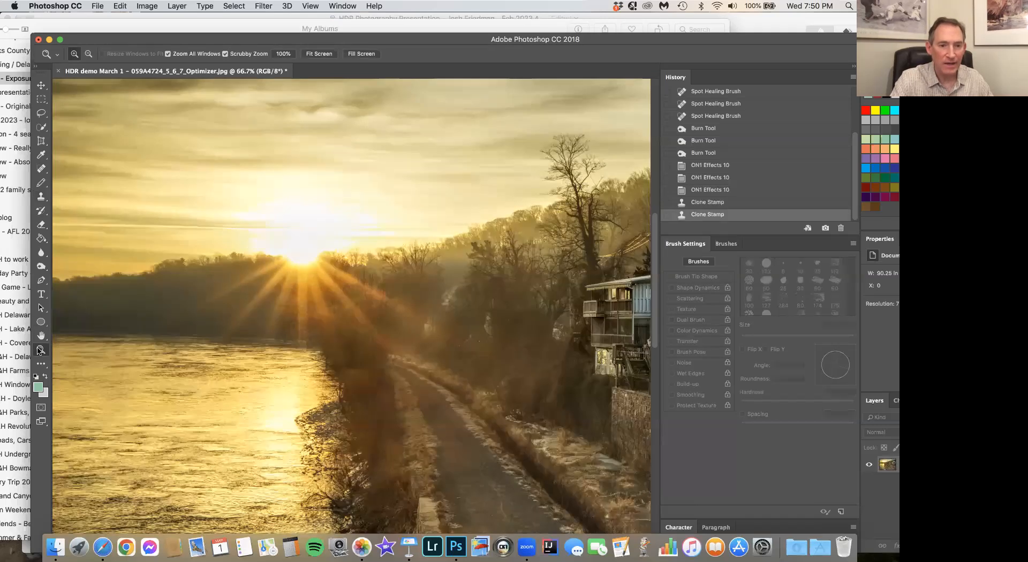
right_click(271, 244)
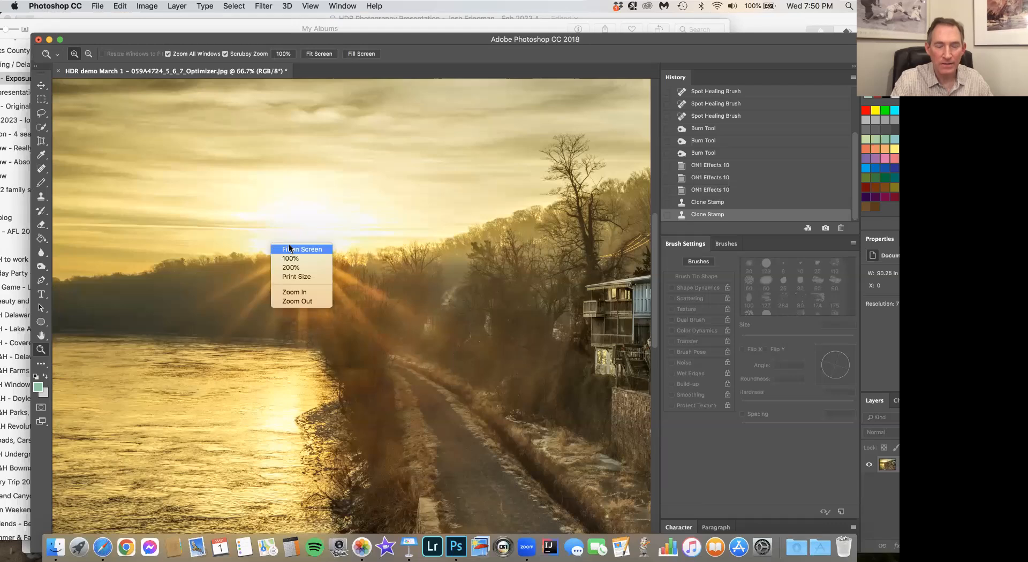
click(289, 249)
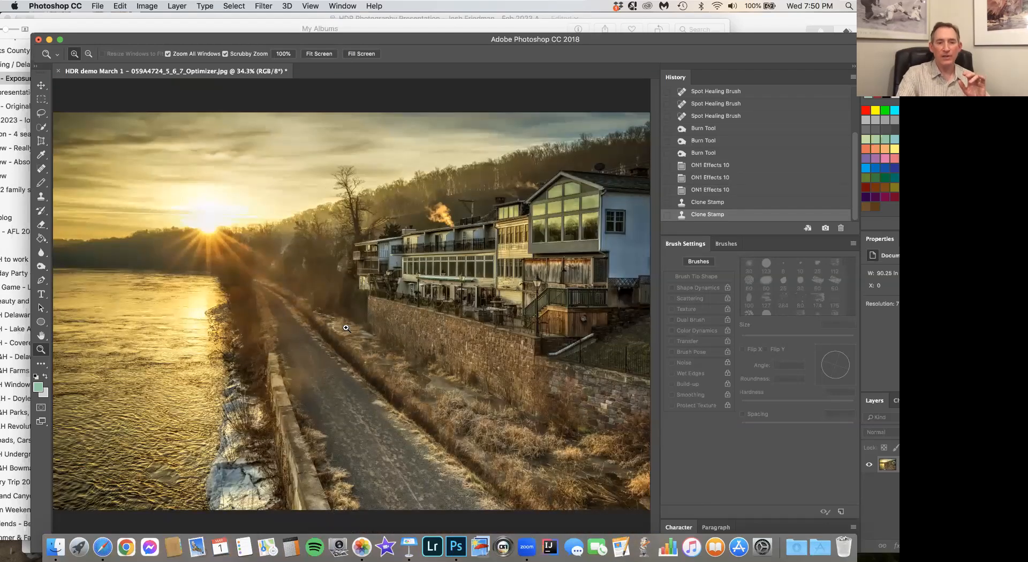
- Compare the edited image in Photoshop with the brightest and darkest original river sunrise exposures in the Photos app
click(362, 548)
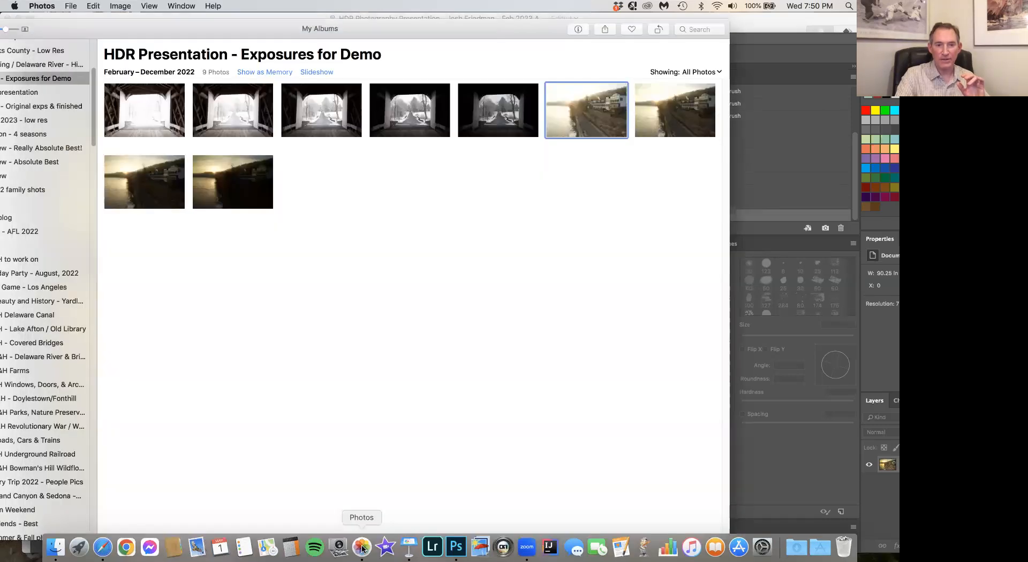
double_click(587, 129)
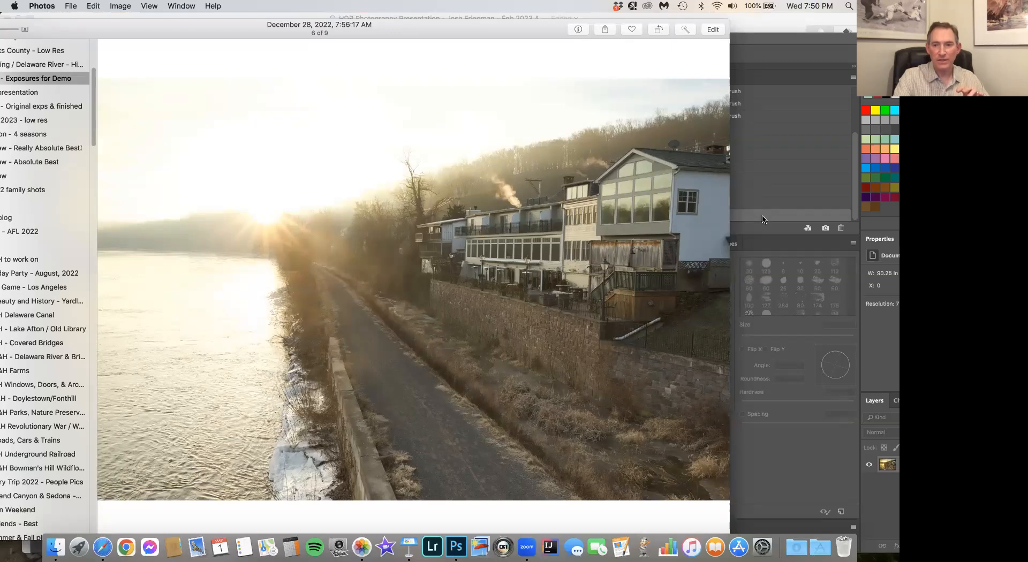
click(764, 232)
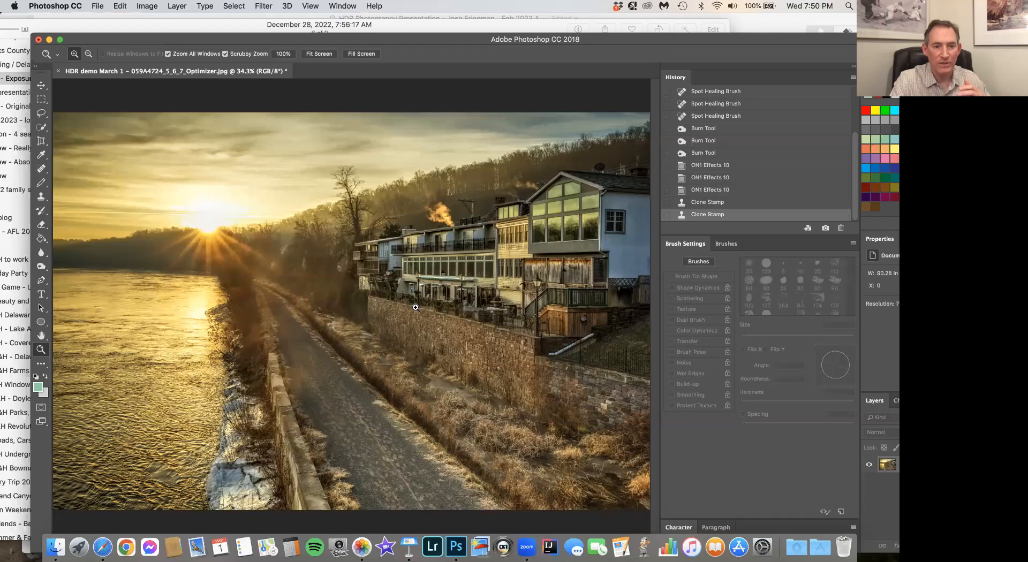
click(362, 546)
key(Escape)
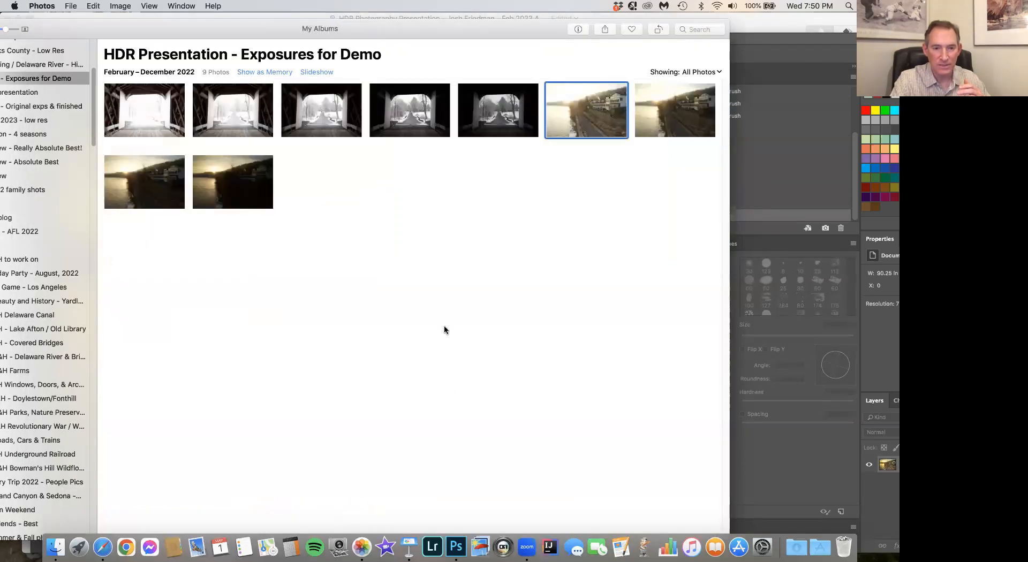
double_click(230, 193)
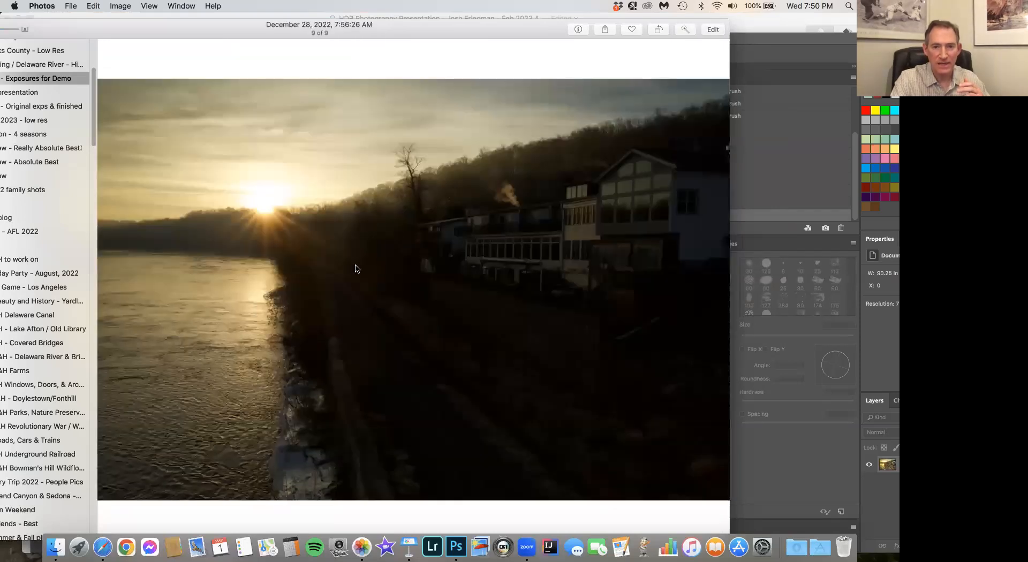
click(815, 463)
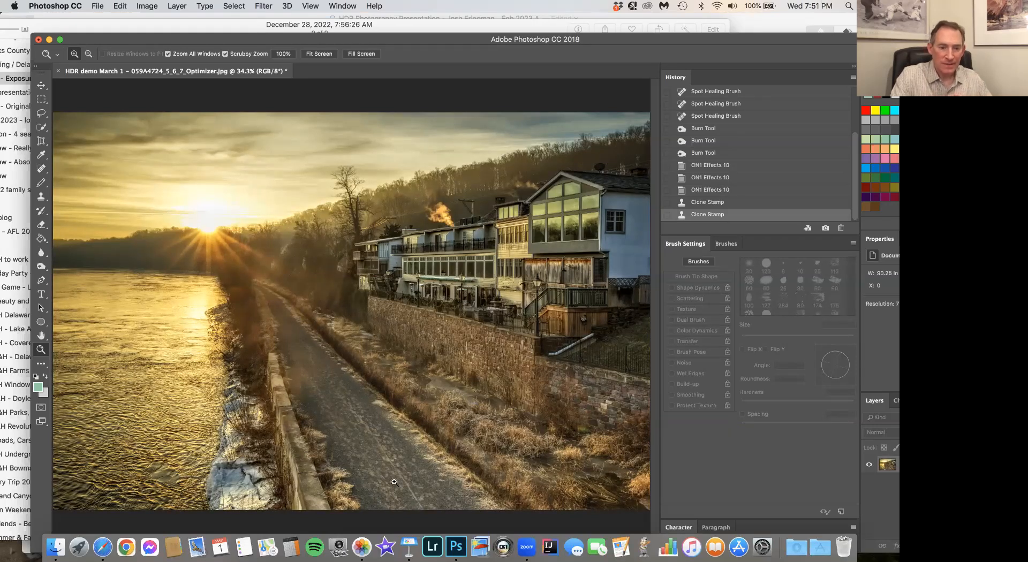
- Switch to the Keynote presentation and show slide 60 with the photographer's shop, social media and contact details
click(408, 547)
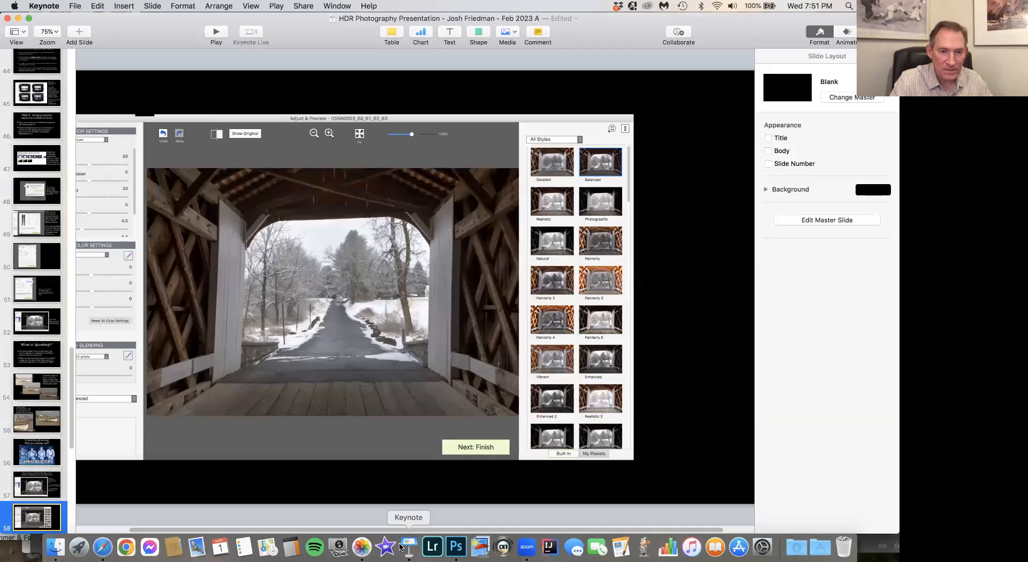
scroll(50, 452, down, 5)
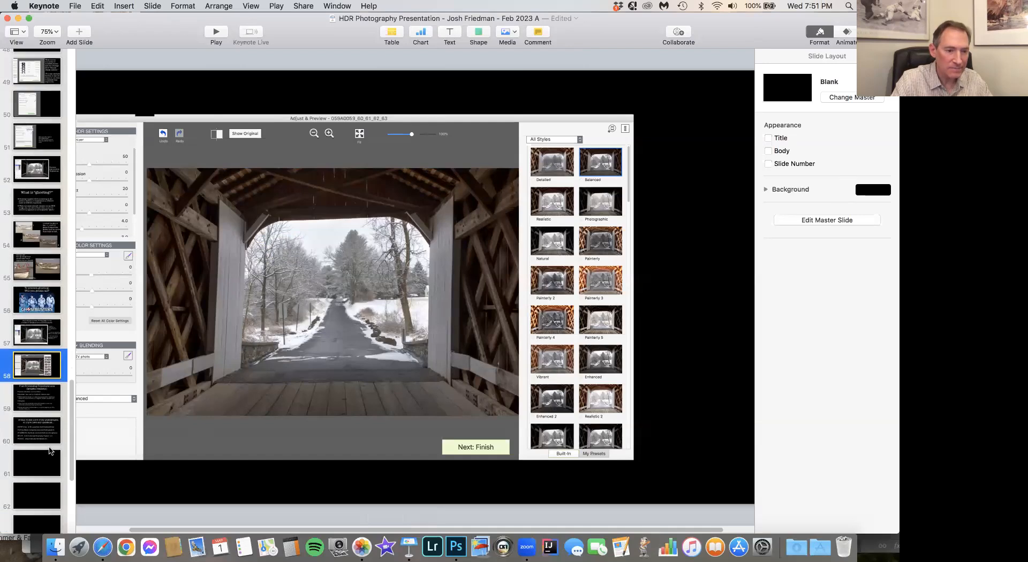
click(37, 426)
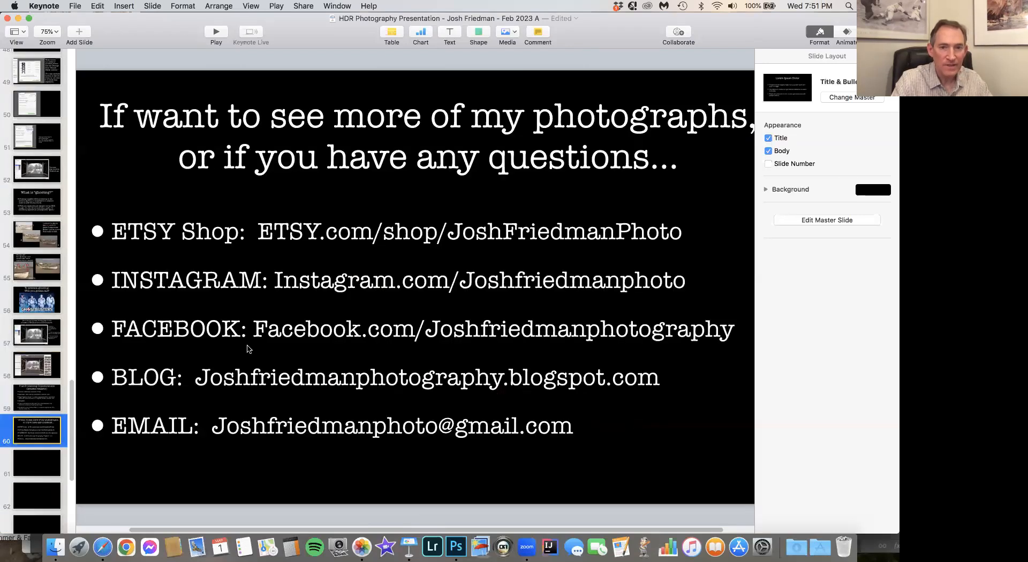